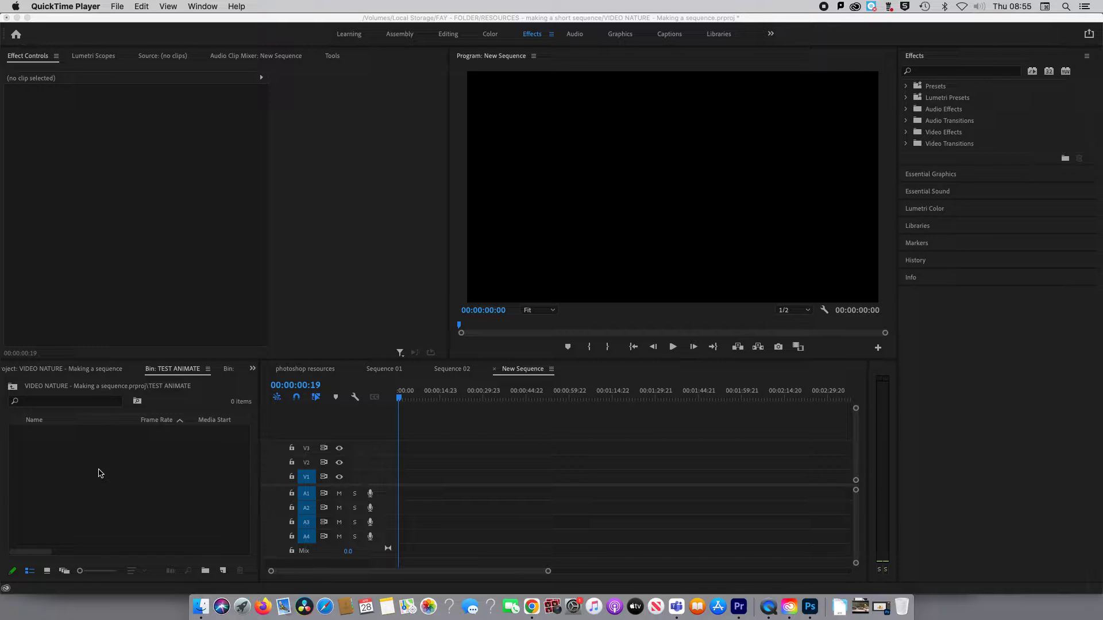
Choose my project CREATIVE 2.psd for import into the TEST ANIMATE bin.
{"action": "left_click", "coordinate": [128, 286]}
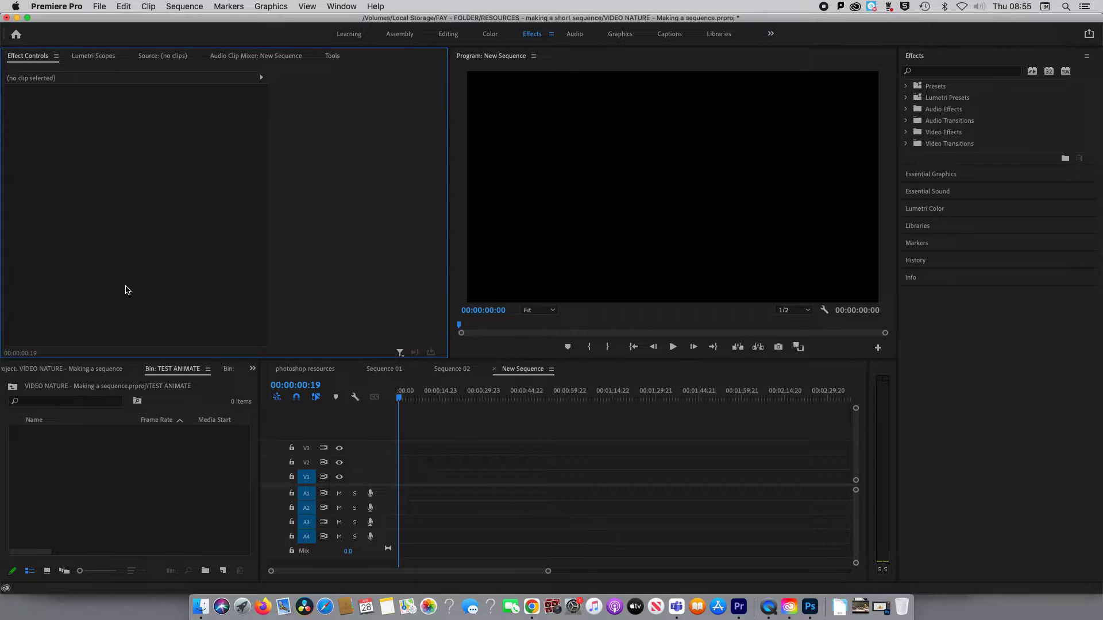
{"action": "left_click", "coordinate": [99, 7]}
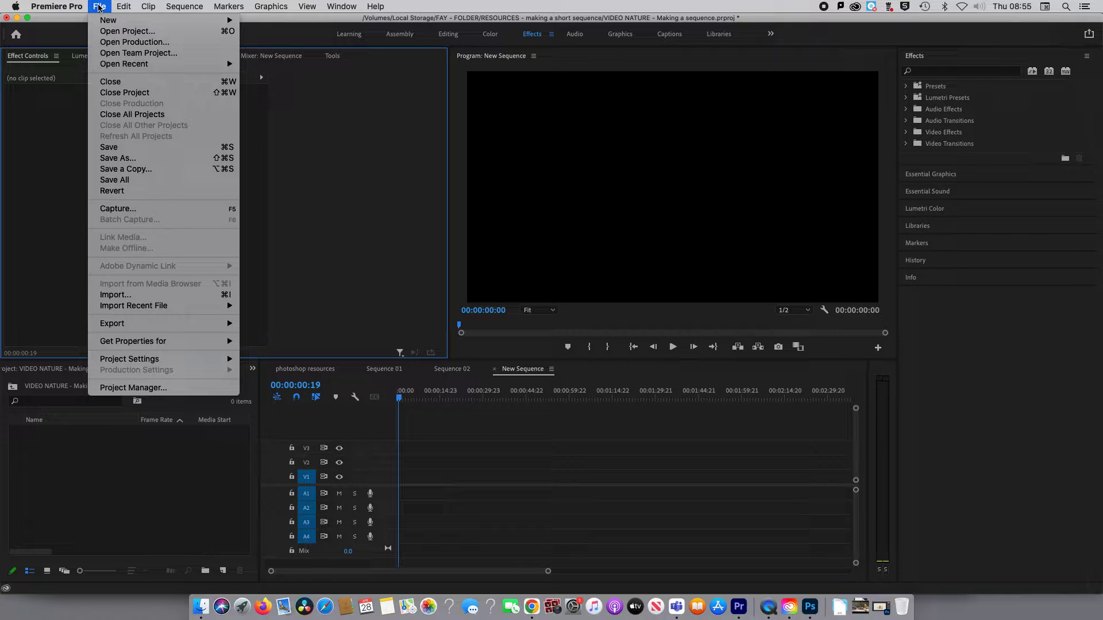
{"action": "left_click", "coordinate": [113, 296]}
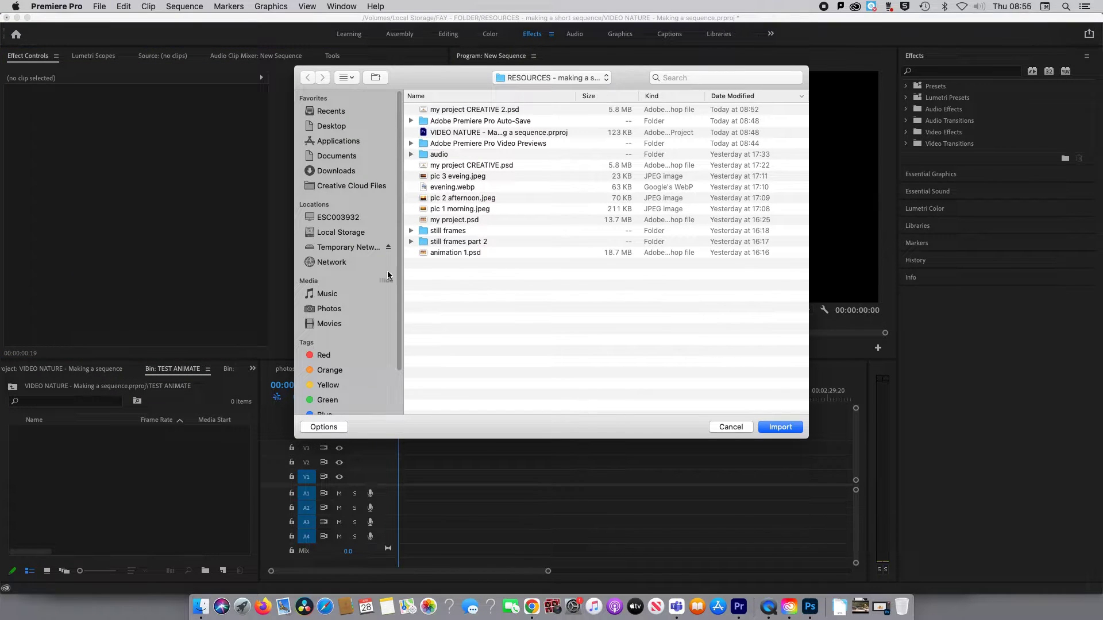
{"action": "left_click", "coordinate": [472, 110]}
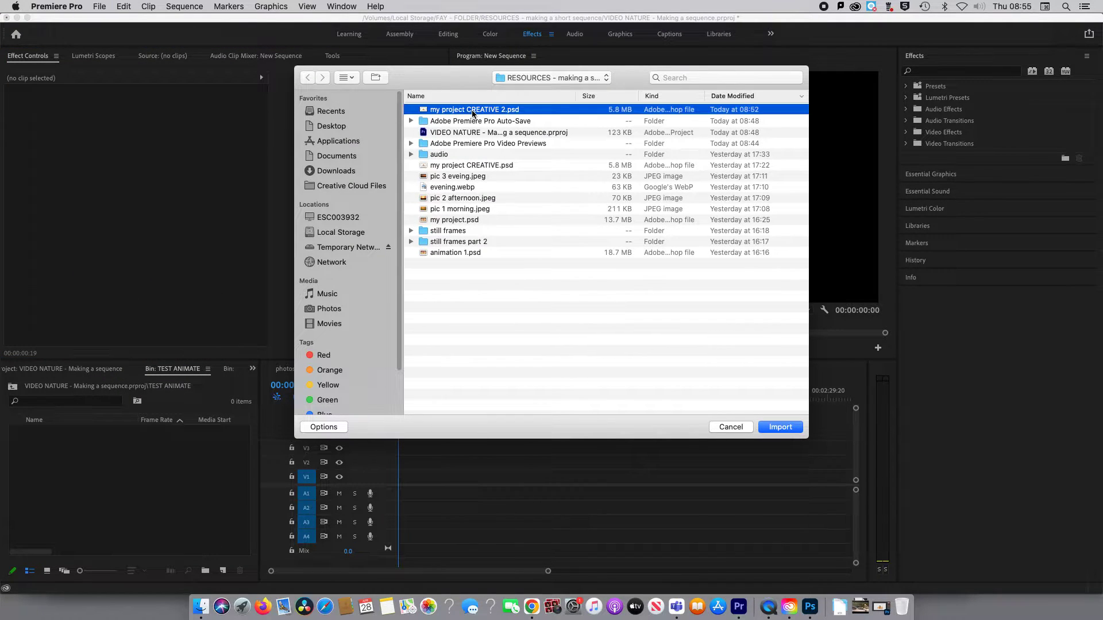
{"action": "left_click", "coordinate": [778, 428]}
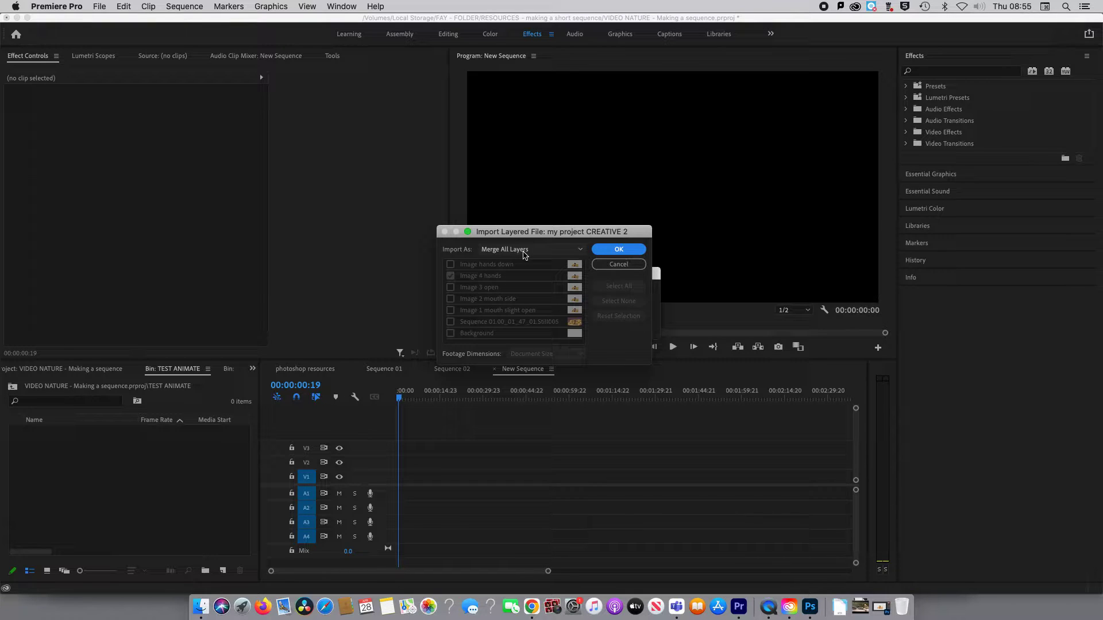
Import the layered file as Individual Layers with all of its layers included, from Image hands down to Background.
{"action": "left_click", "coordinate": [525, 251]}
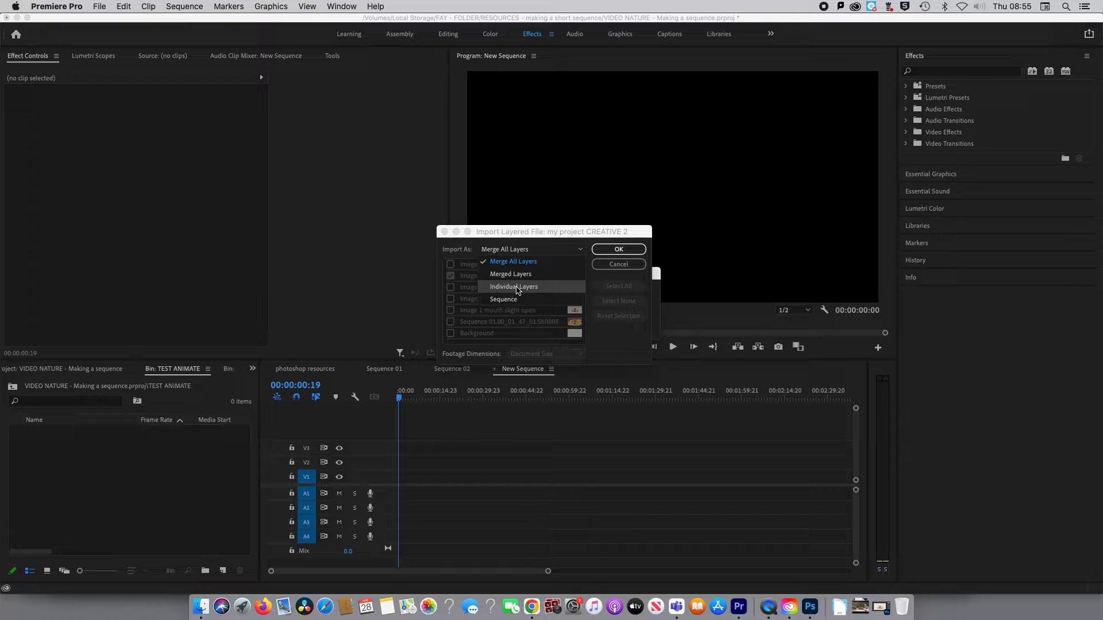
{"action": "left_click", "coordinate": [514, 287]}
{"action": "left_click", "coordinate": [450, 264]}
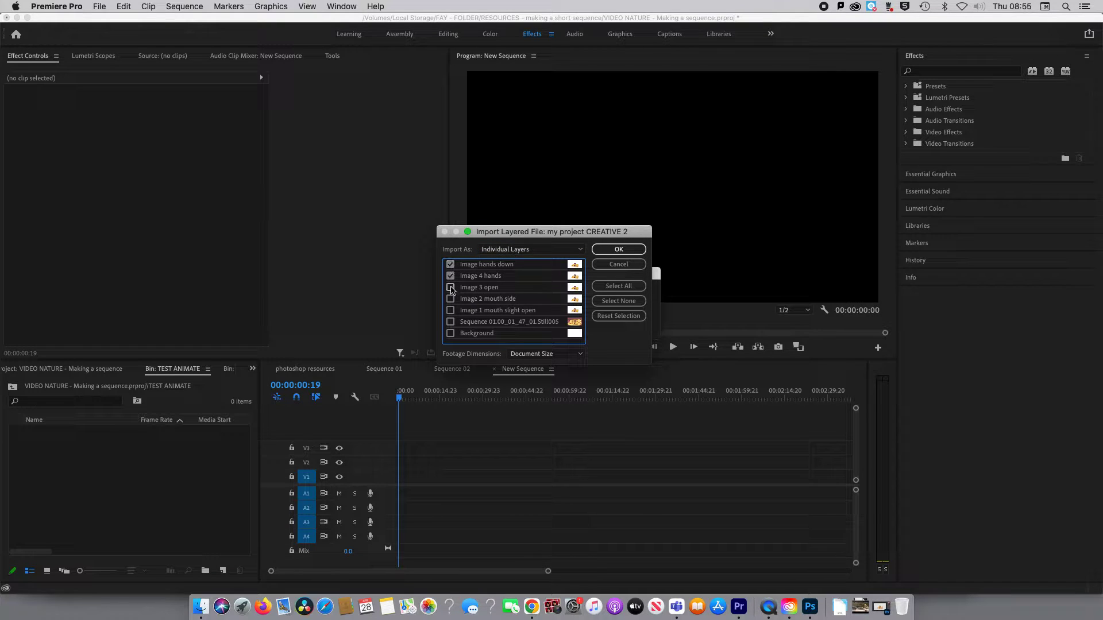
{"action": "left_click", "coordinate": [451, 287]}
{"action": "left_click", "coordinate": [451, 299]}
{"action": "left_click", "coordinate": [451, 311]}
{"action": "left_click", "coordinate": [450, 322]}
{"action": "left_click", "coordinate": [451, 333]}
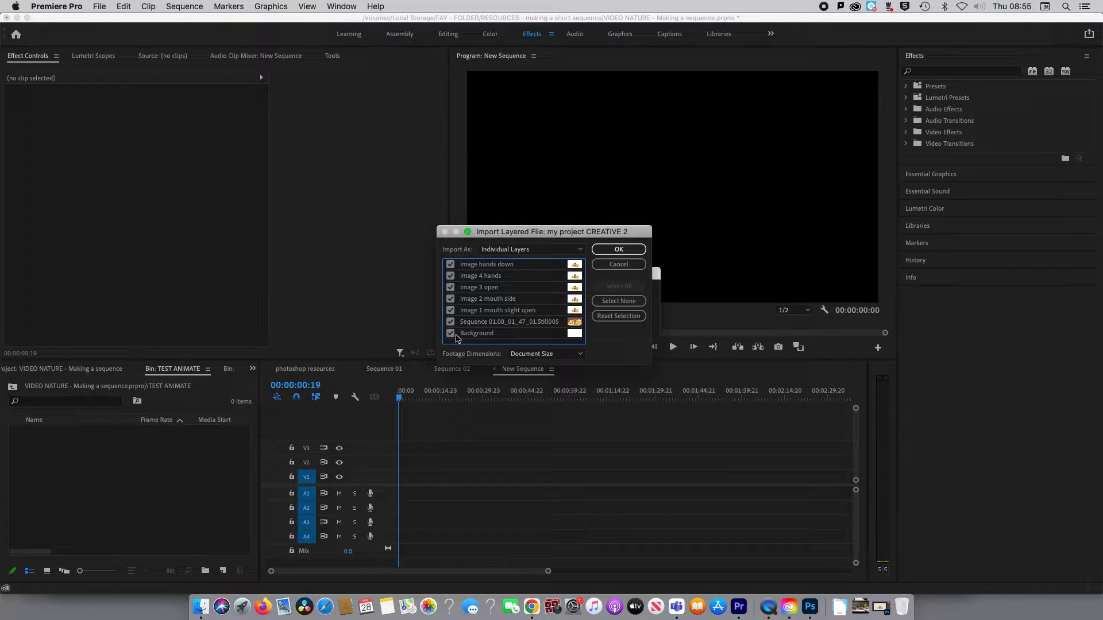
{"action": "left_click", "coordinate": [619, 249]}
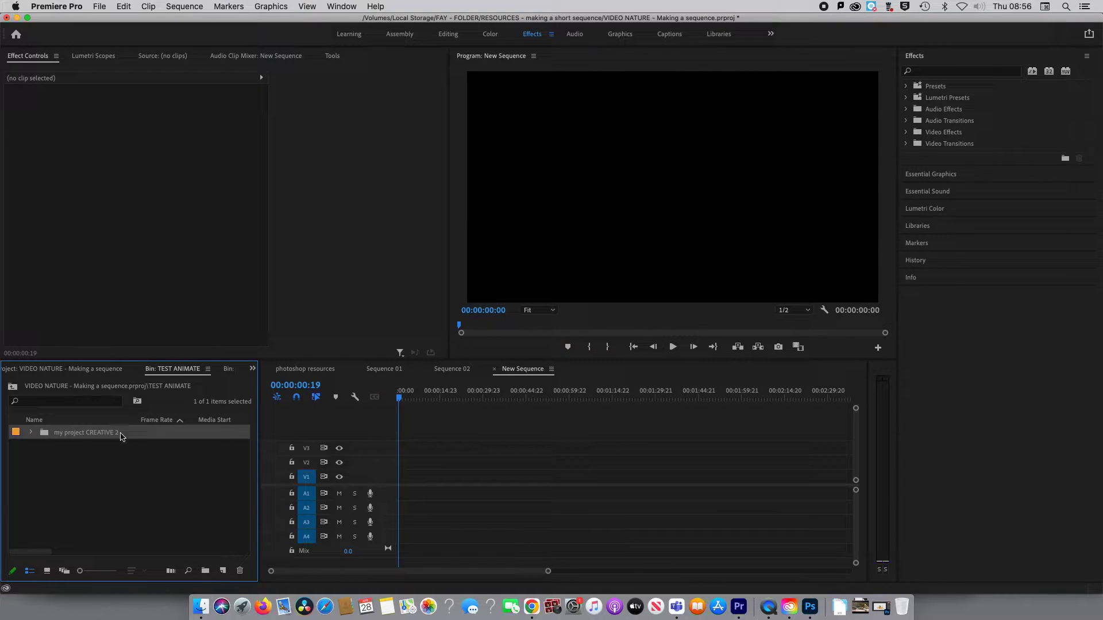
Expand the imported my project CREATIVE 2 folder and place the Image 1 mouth slight open layer on video track V1.
{"action": "left_click", "coordinate": [39, 484]}
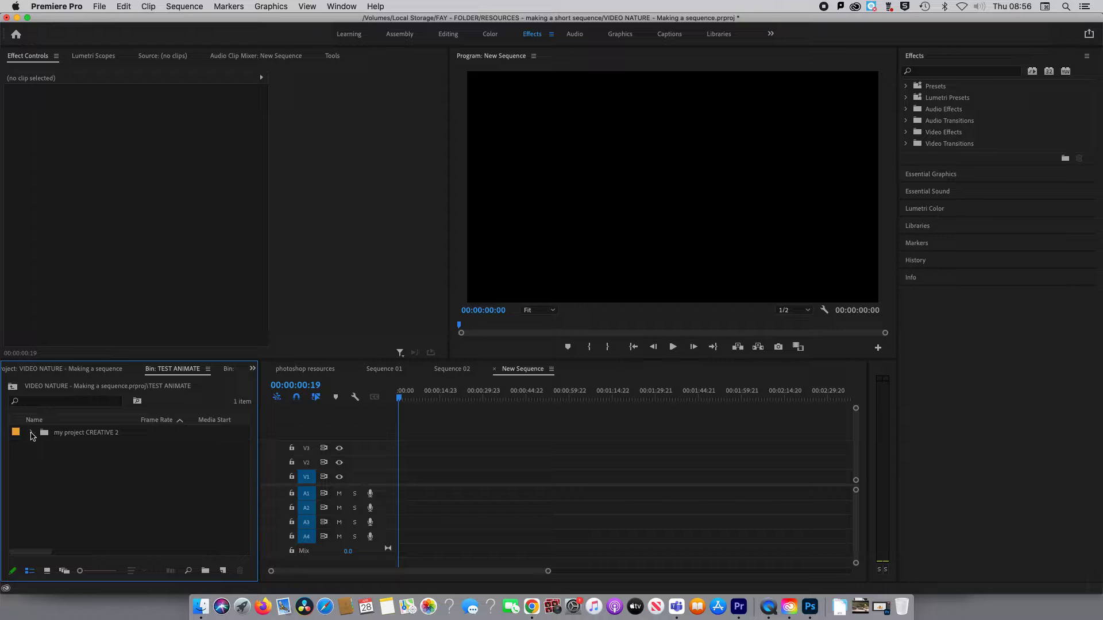
{"action": "left_click", "coordinate": [31, 433]}
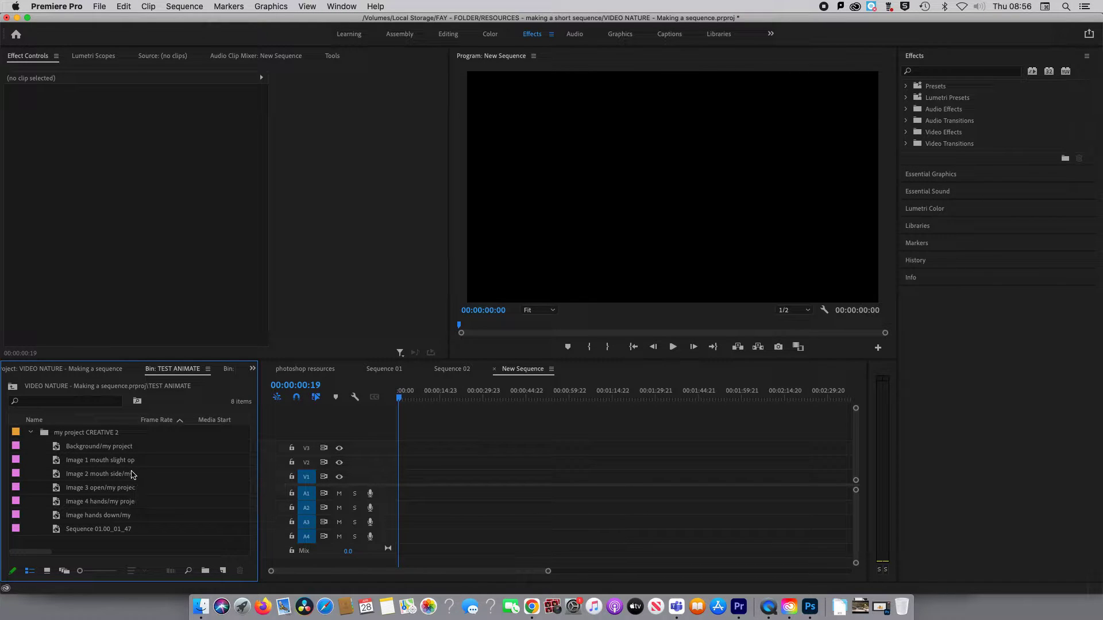
{"action": "left_click", "coordinate": [57, 463]}
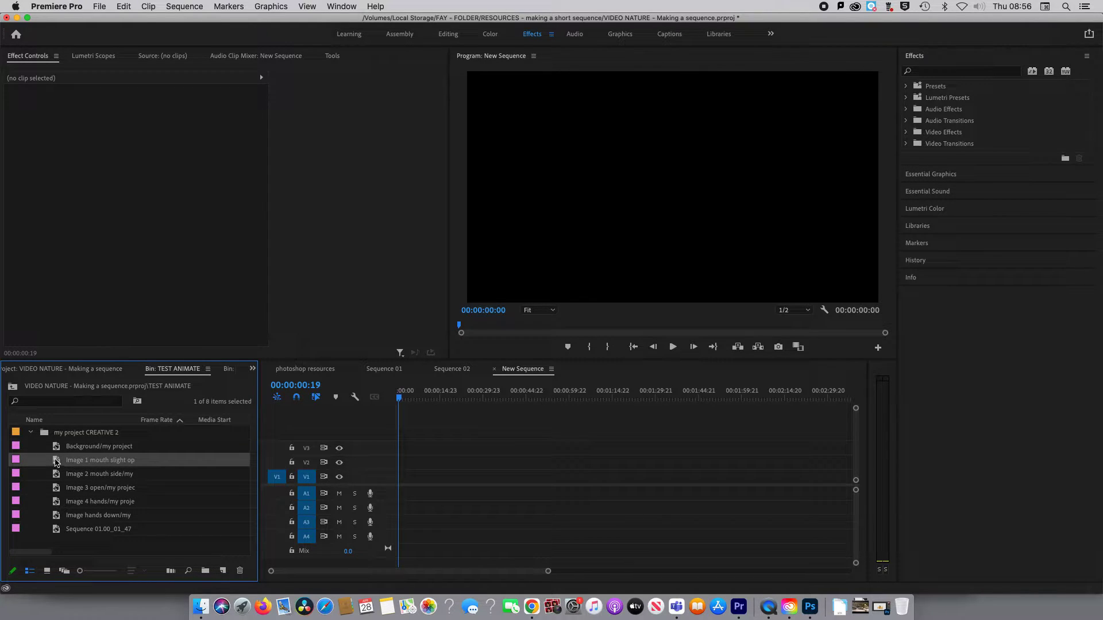
{"action": "left_click_drag", "start_coordinate": [57, 463], "coordinate": [424, 484]}
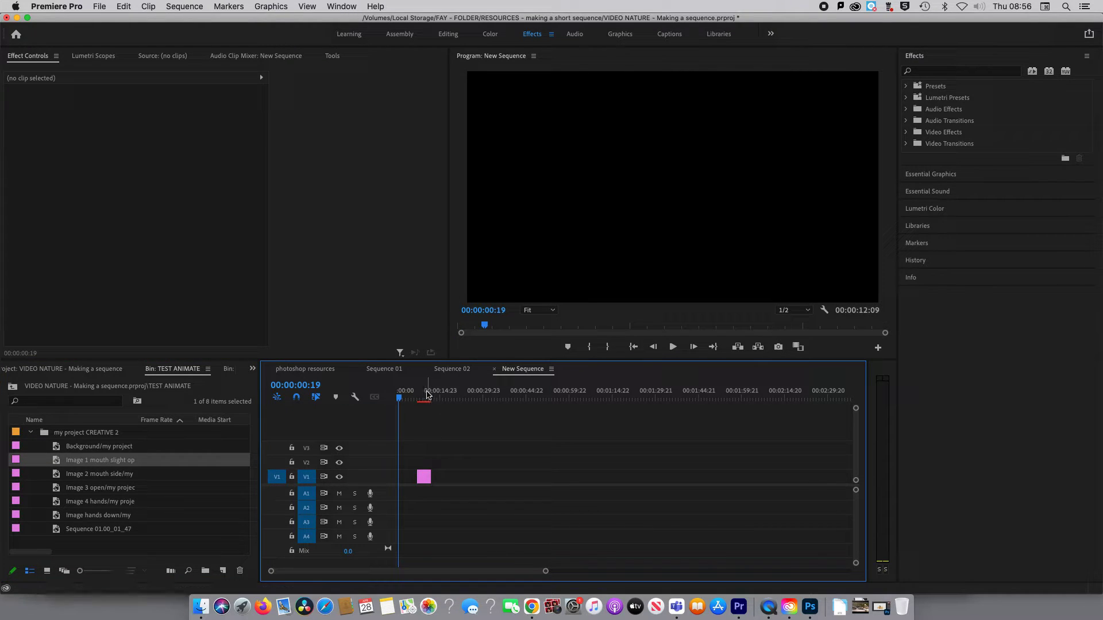
{"action": "left_click", "coordinate": [421, 396]}
{"action": "left_click_drag", "start_coordinate": [422, 395], "coordinate": [420, 396]}
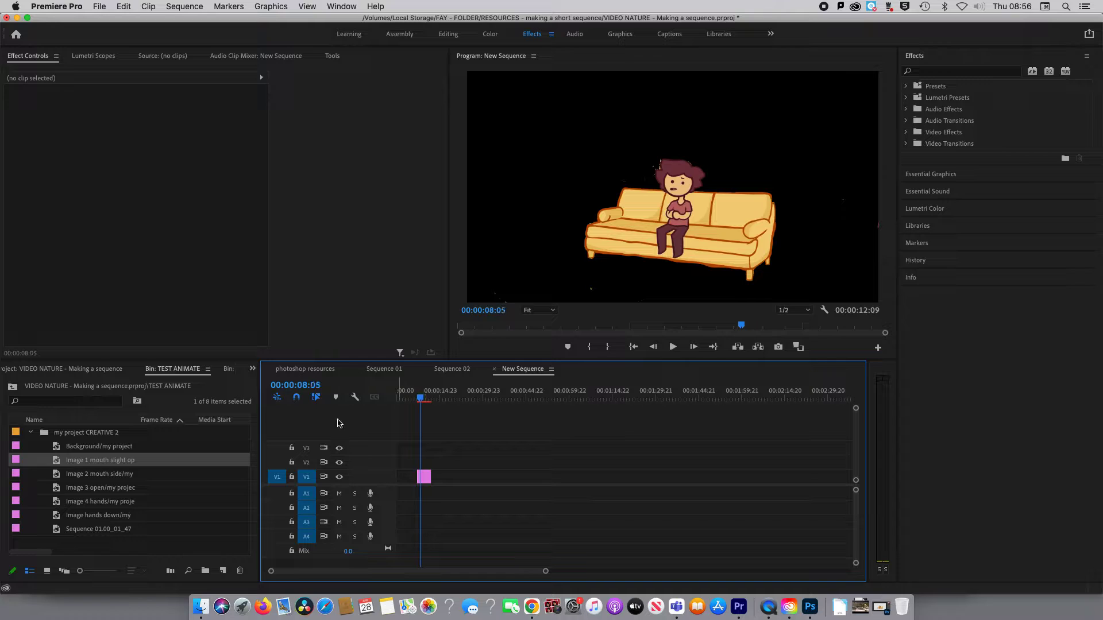
Place the Image 2 mouth side and Image 3 open layers directly after the Image 1 clip on V1.
{"action": "left_click_drag", "start_coordinate": [55, 480], "coordinate": [442, 487]}
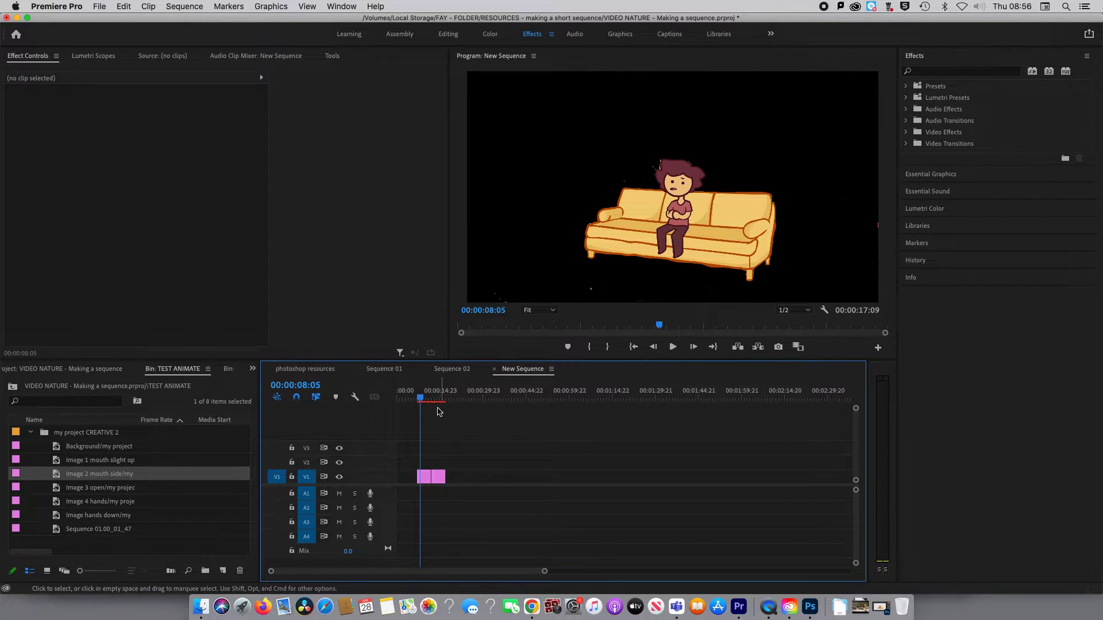
{"action": "left_click", "coordinate": [430, 398]}
{"action": "left_click_drag", "start_coordinate": [430, 400], "coordinate": [433, 396]}
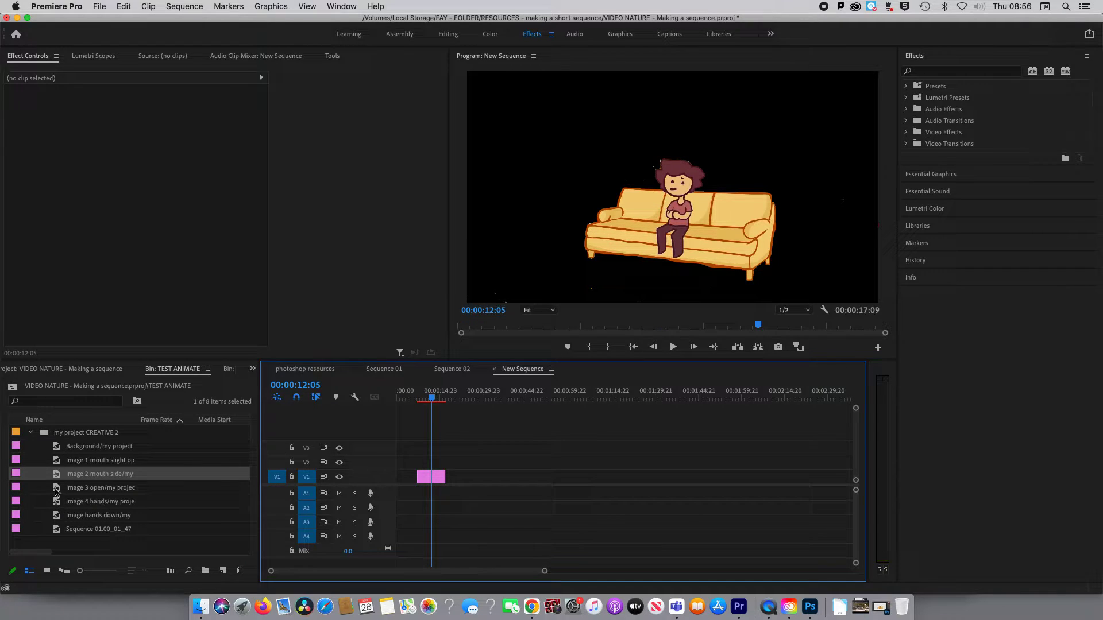
{"action": "left_click_drag", "start_coordinate": [57, 492], "coordinate": [454, 483]}
Play back the three mouth clips to check the speed of the animation.
{"action": "mouse_move", "coordinate": [428, 400]}
{"action": "left_mouse_down"}
{"action": "mouse_move", "coordinate": [454, 397]}
{"action": "mouse_move", "coordinate": [427, 401]}
{"action": "left_mouse_up"}
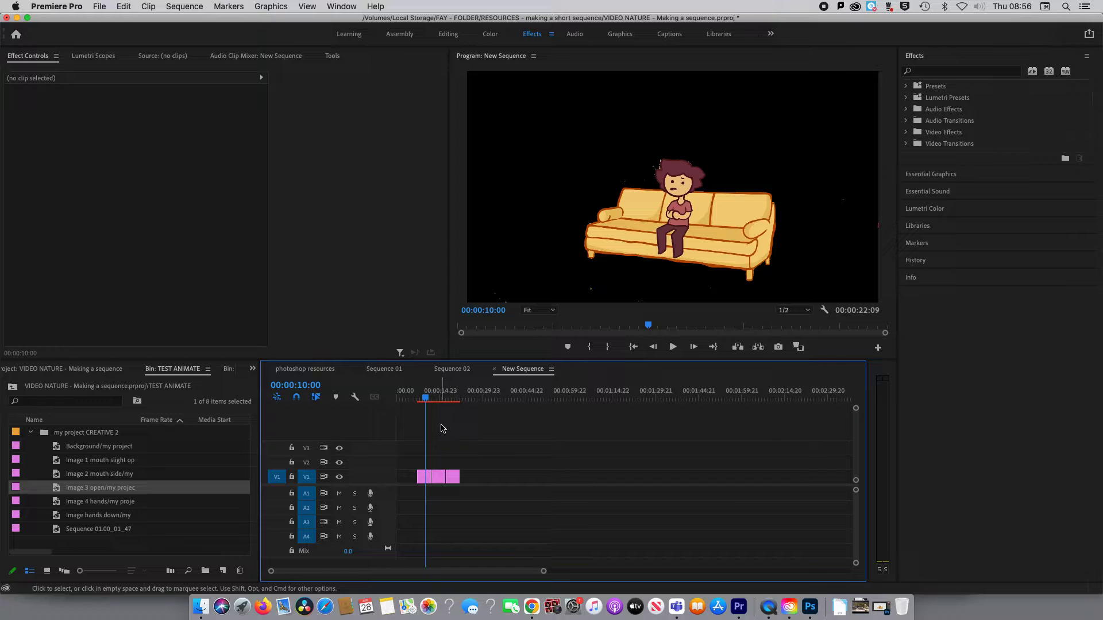
{"action": "left_click", "coordinate": [417, 401]}
{"action": "key", "text": "j"}
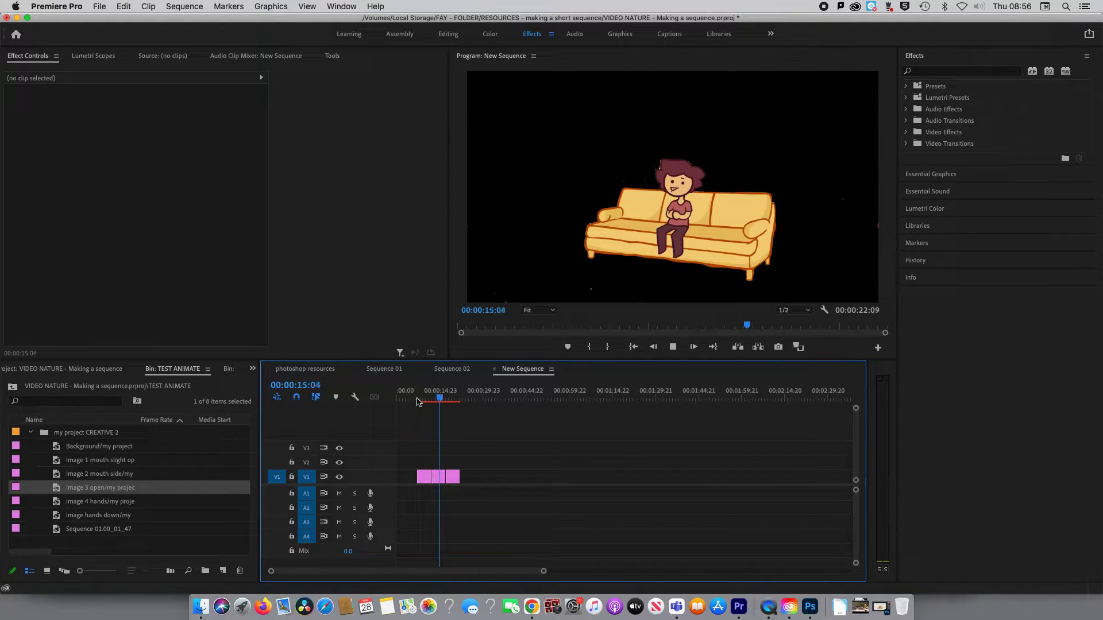
{"action": "key", "text": "space"}
{"action": "left_click", "coordinate": [429, 398]}
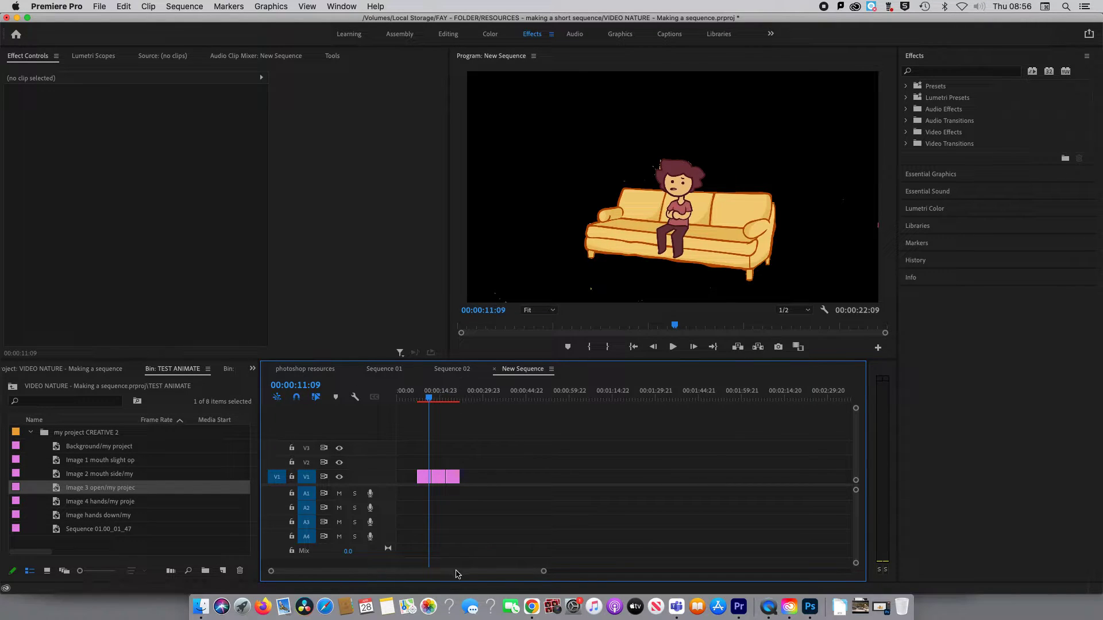
Shorten the Image 1, 2 and 3 clips to under one second each and close the gaps between them on V1.
{"action": "left_click_drag", "start_coordinate": [545, 571], "coordinate": [480, 577]}
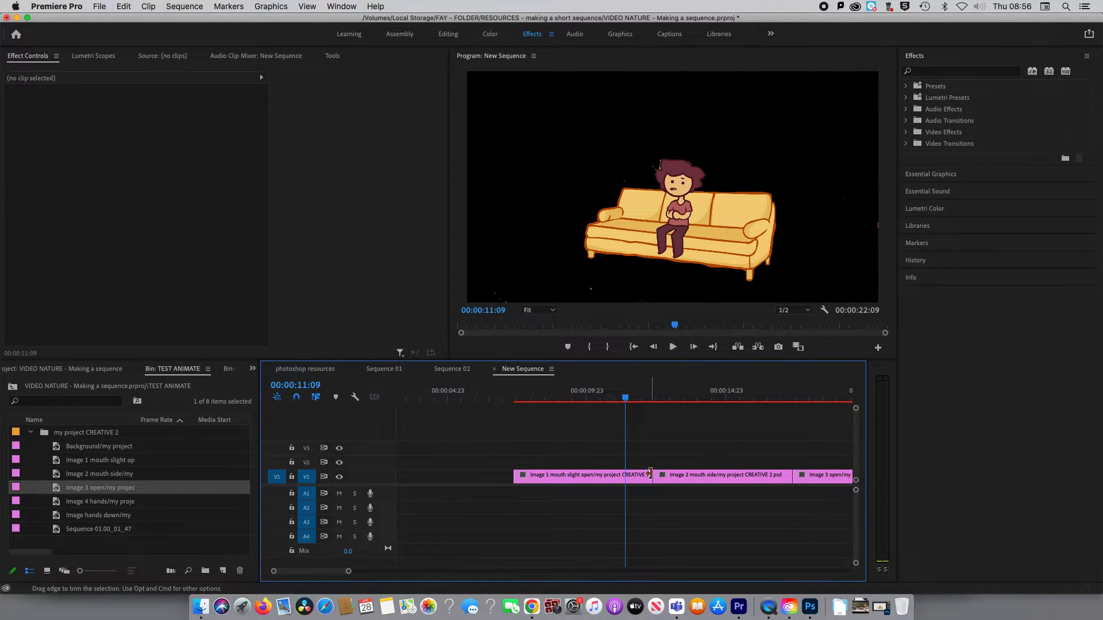
{"action": "left_click_drag", "start_coordinate": [652, 475], "coordinate": [555, 478]}
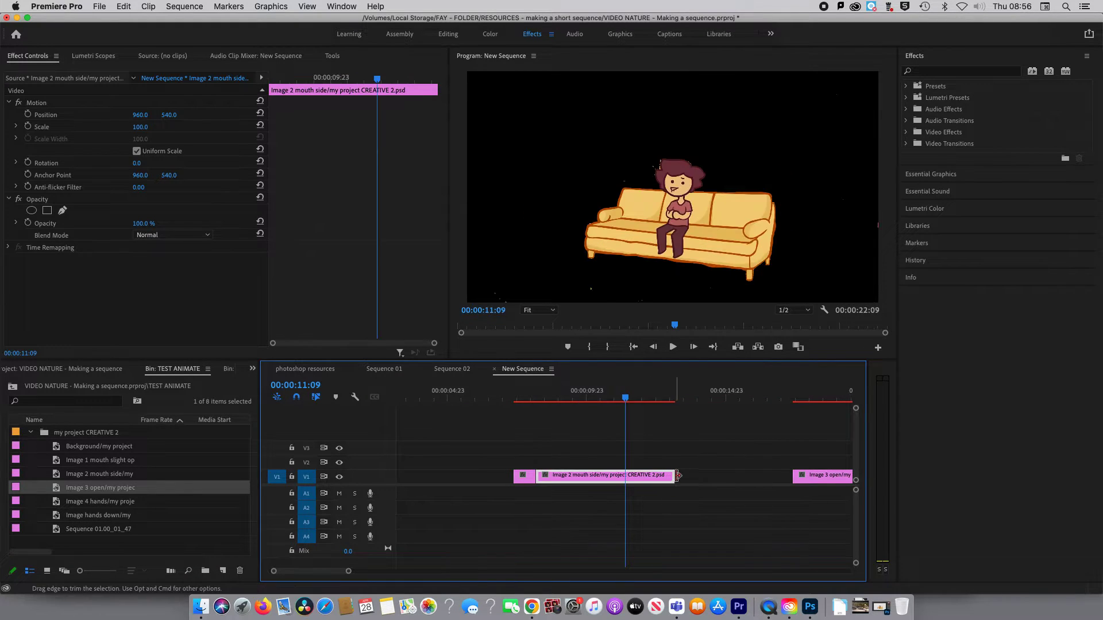
{"action": "left_click_drag", "start_coordinate": [670, 475], "coordinate": [559, 476]}
{"action": "left_click_drag", "start_coordinate": [810, 476], "coordinate": [586, 486]}
{"action": "left_click_drag", "start_coordinate": [696, 476], "coordinate": [577, 477]}
{"action": "left_click_drag", "start_coordinate": [522, 400], "coordinate": [536, 400]}
{"action": "left_click_drag", "start_coordinate": [532, 476], "coordinate": [566, 479]}
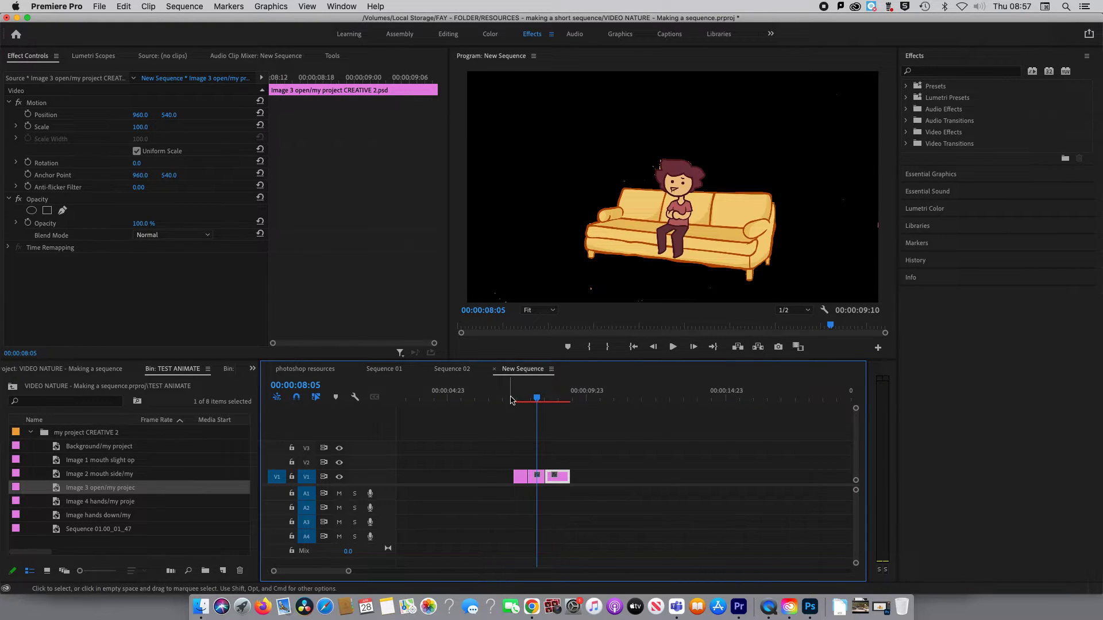
Play the shortened clips from just before the Image 1 clip to review the faster mouth movement.
{"action": "mouse_move", "coordinate": [511, 399]}
{"action": "left_mouse_down"}
{"action": "mouse_move", "coordinate": [525, 400]}
{"action": "mouse_move", "coordinate": [512, 400]}
{"action": "left_mouse_up"}
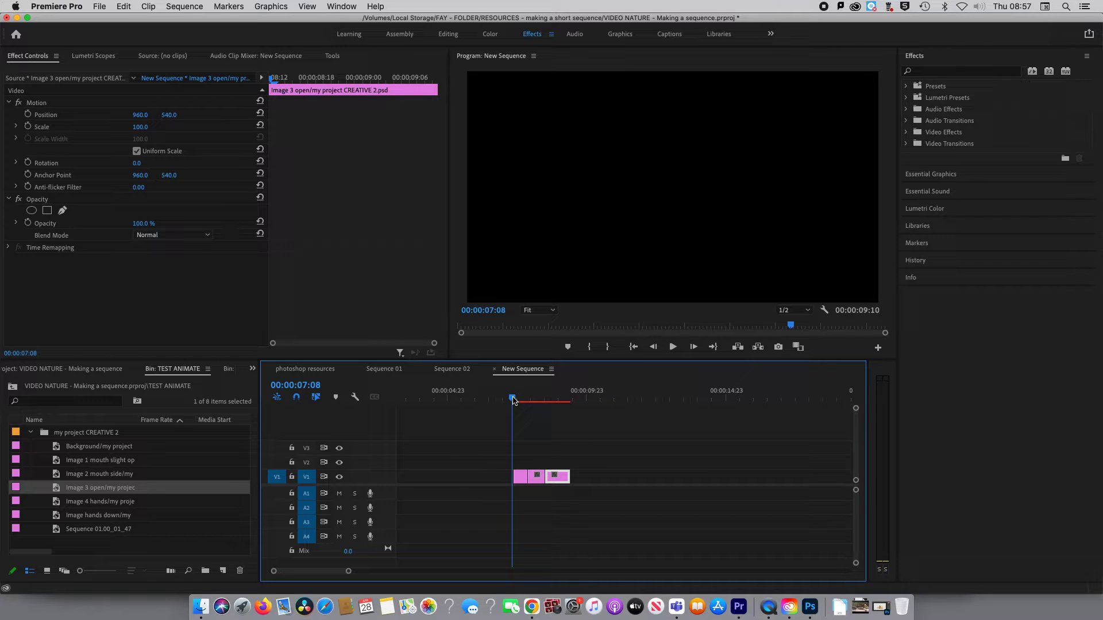
{"action": "key", "text": "space"}
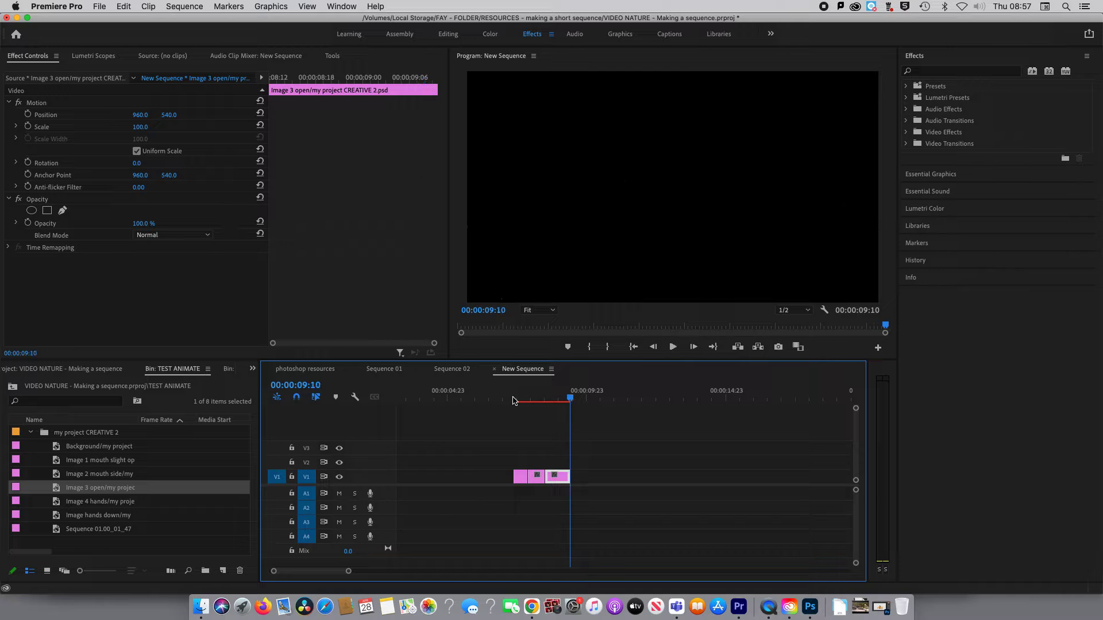
{"action": "key", "text": "space"}
{"action": "key", "text": "space"}
Render the sequence previews and move the three clips to the start of the timeline.
{"action": "left_click", "coordinate": [605, 399]}
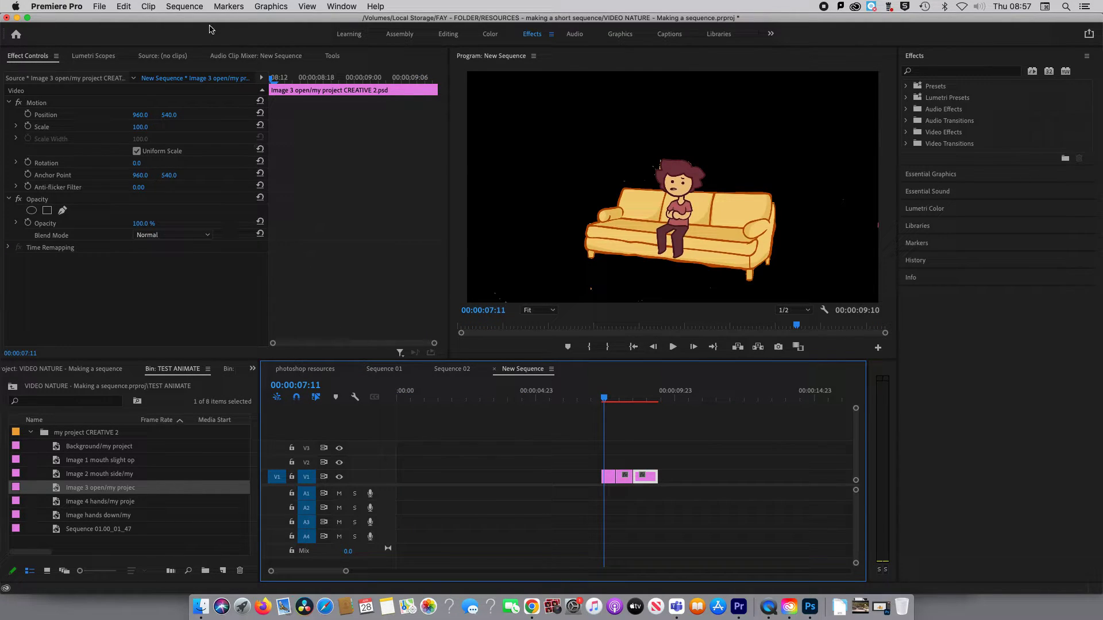
{"action": "left_click", "coordinate": [187, 7]}
{"action": "left_click", "coordinate": [190, 38]}
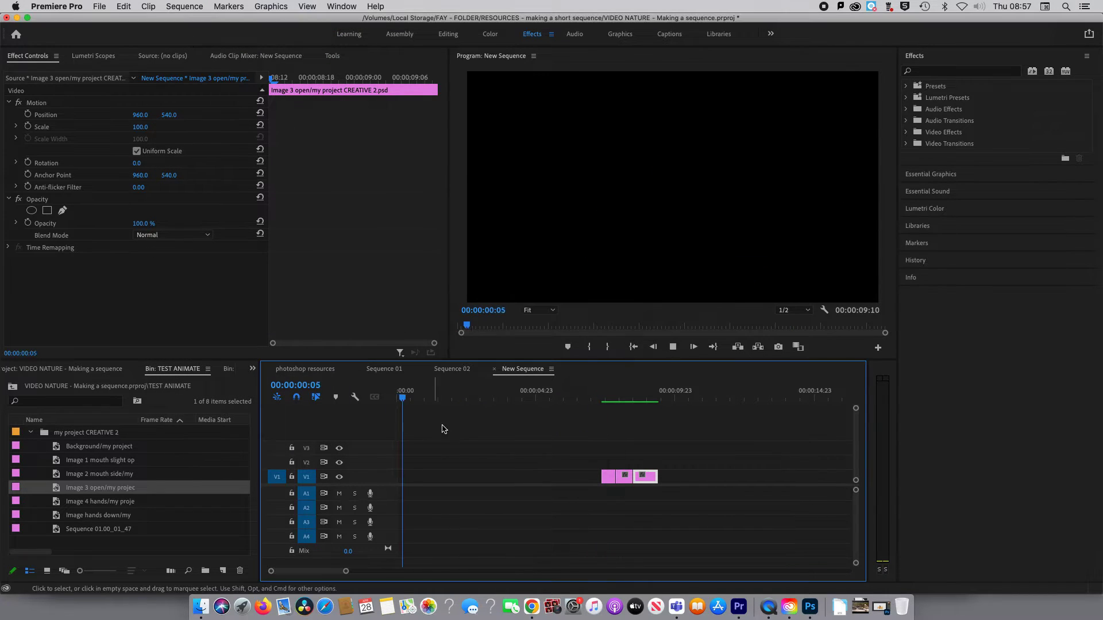
{"action": "left_click", "coordinate": [439, 476]}
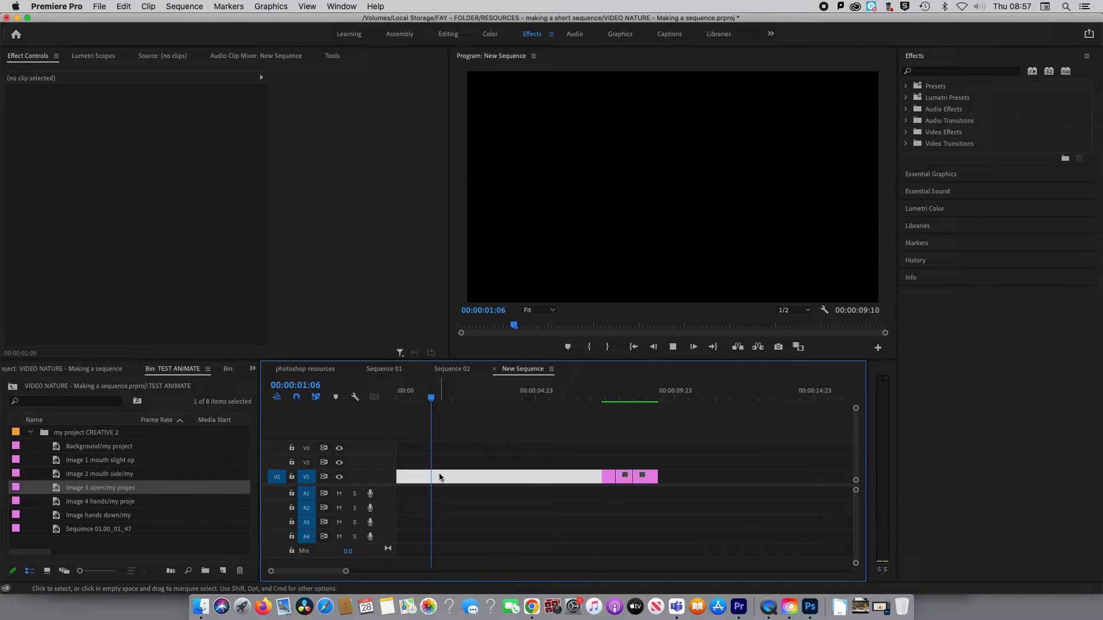
Play the rendered clips from the start of the sequence to check the animation.
{"action": "left_click", "coordinate": [409, 398]}
{"action": "left_click_drag", "start_coordinate": [408, 398], "coordinate": [385, 400]}
{"action": "key", "text": "space"}
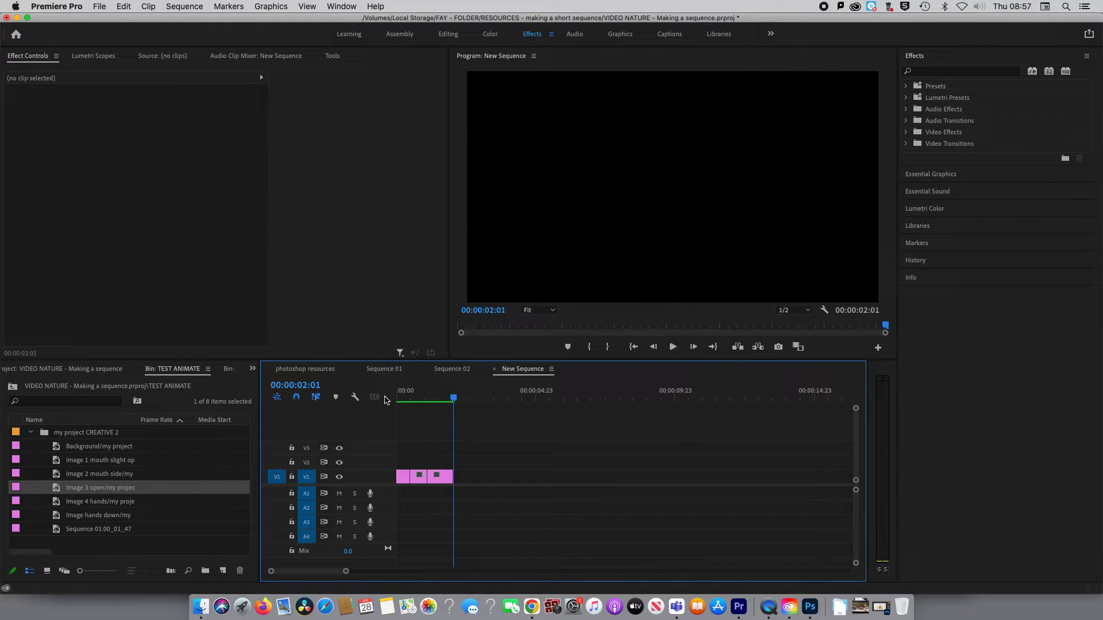
{"action": "key", "text": "space"}
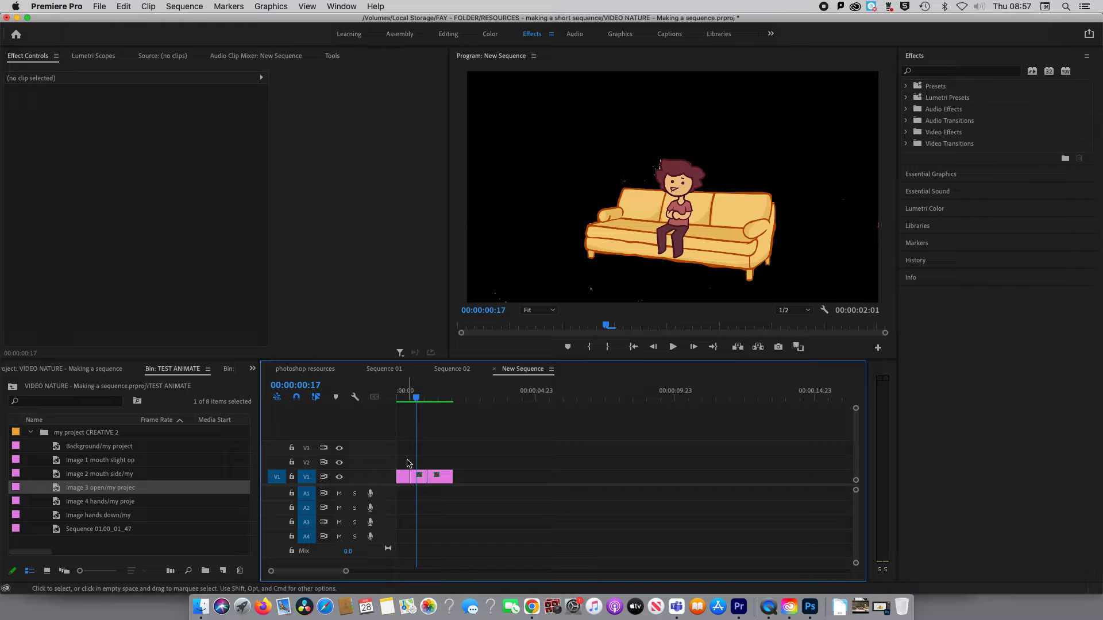
Add the Image 4 hands layer after the Image 3 clip on V1 and trim it to about 12 frames.
{"action": "left_click", "coordinate": [72, 475]}
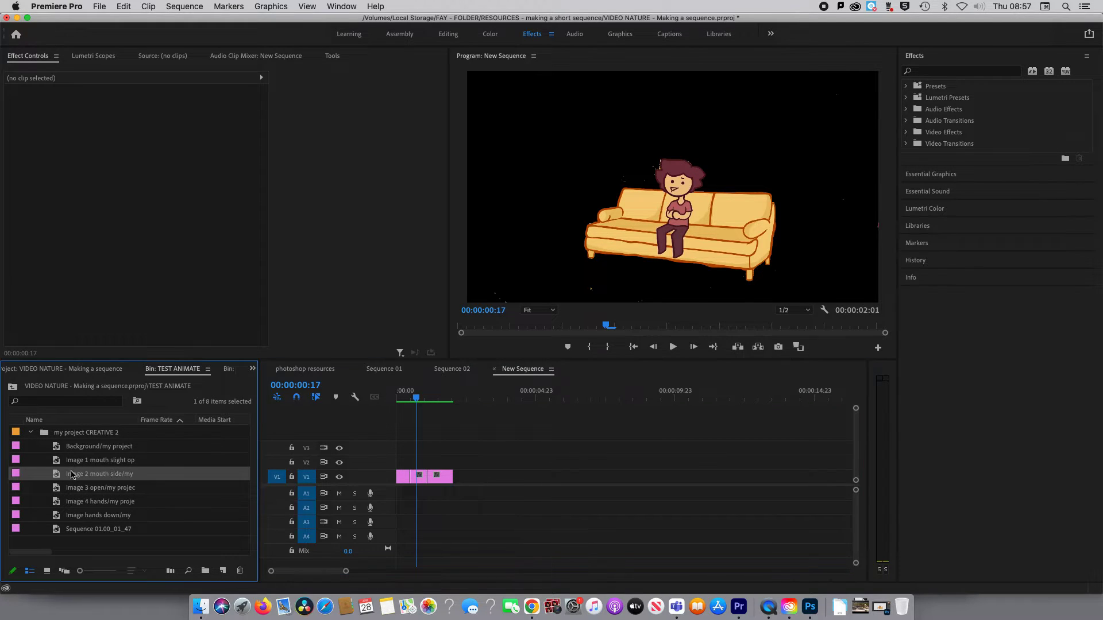
{"action": "left_click_drag", "start_coordinate": [68, 504], "coordinate": [465, 477]}
{"action": "key", "text": "="}
{"action": "key", "text": "="}
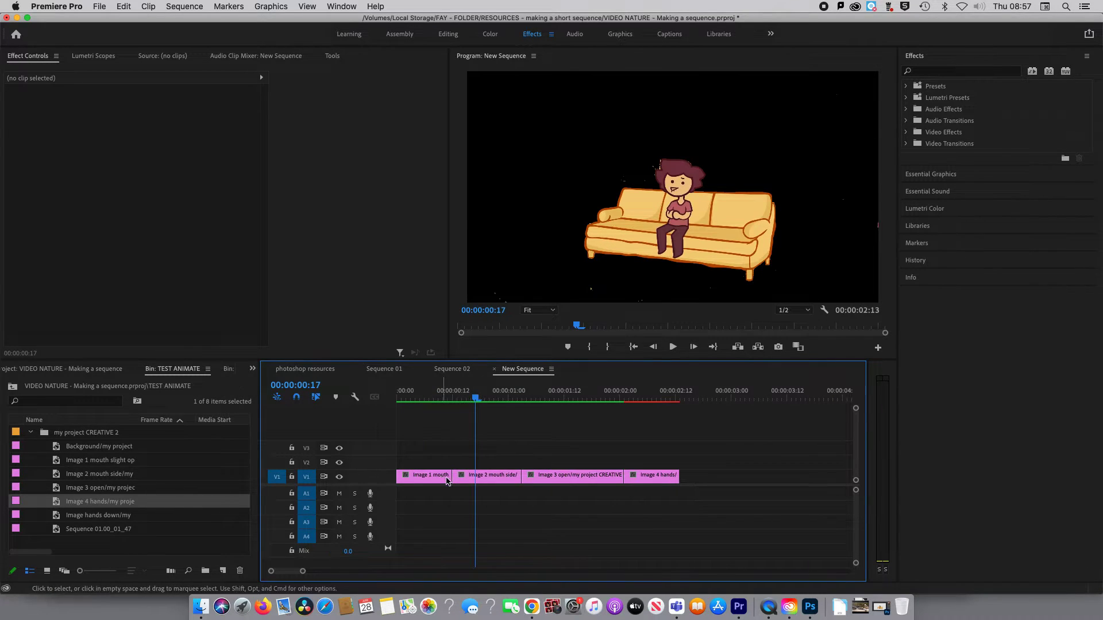
Shorten all four image clips further and close the gaps between them so the animation ends at about 00:00:01:02.
{"action": "left_click_drag", "start_coordinate": [448, 478], "coordinate": [413, 477]}
{"action": "left_click_drag", "start_coordinate": [503, 481], "coordinate": [443, 478]}
{"action": "left_click_drag", "start_coordinate": [556, 480], "coordinate": [479, 484]}
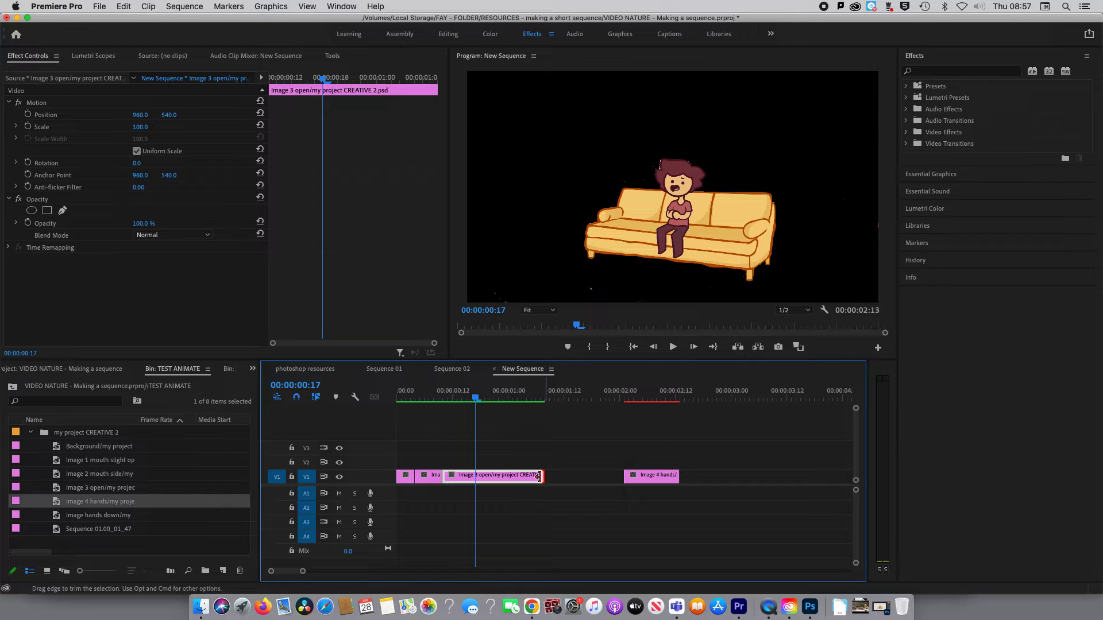
{"action": "left_click_drag", "start_coordinate": [544, 478], "coordinate": [488, 477]}
{"action": "left_click_drag", "start_coordinate": [642, 482], "coordinate": [515, 476]}
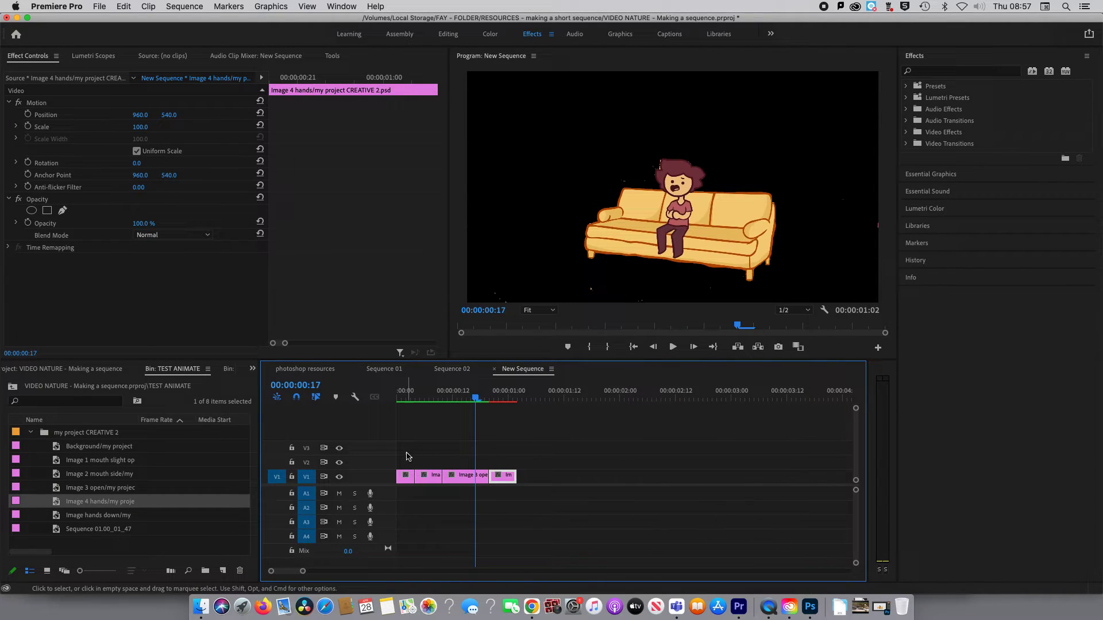
Duplicate the four image clips twice further along V1 from 00:00:01:08 and close the gap after the original clips.
{"action": "left_click_drag", "start_coordinate": [406, 453], "coordinate": [504, 504]}
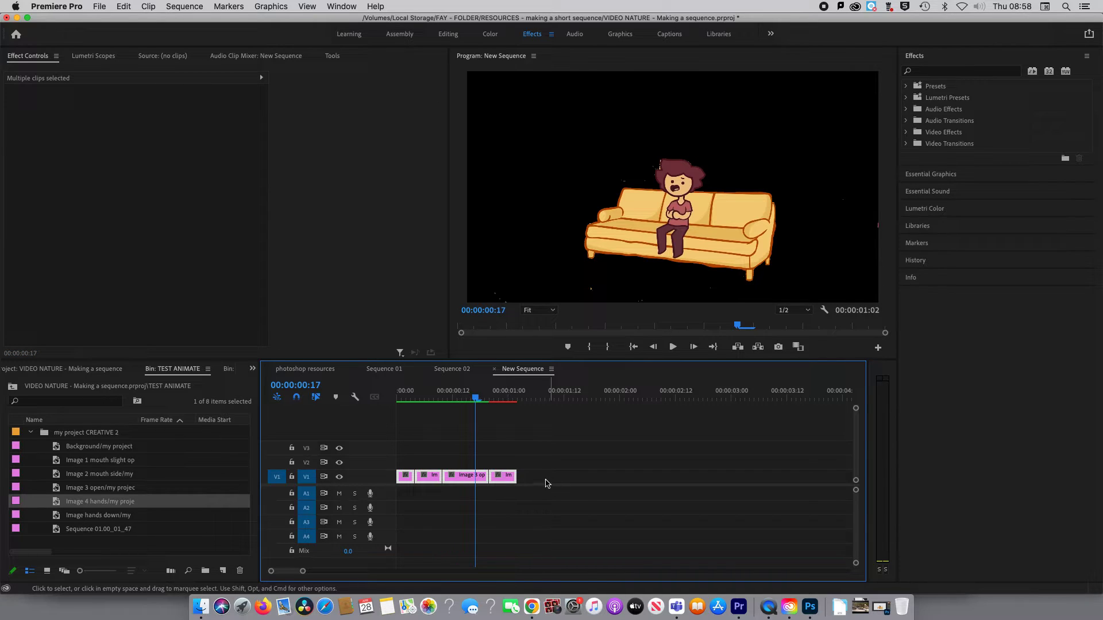
{"action": "left_click", "coordinate": [546, 396]}
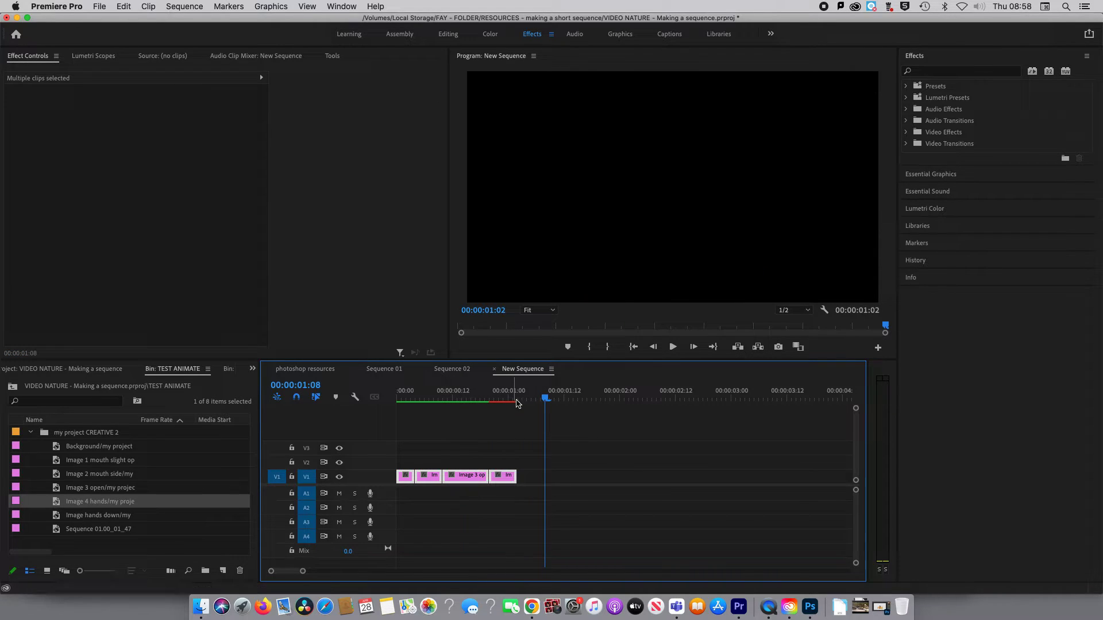
{"action": "key", "text": "super+v"}
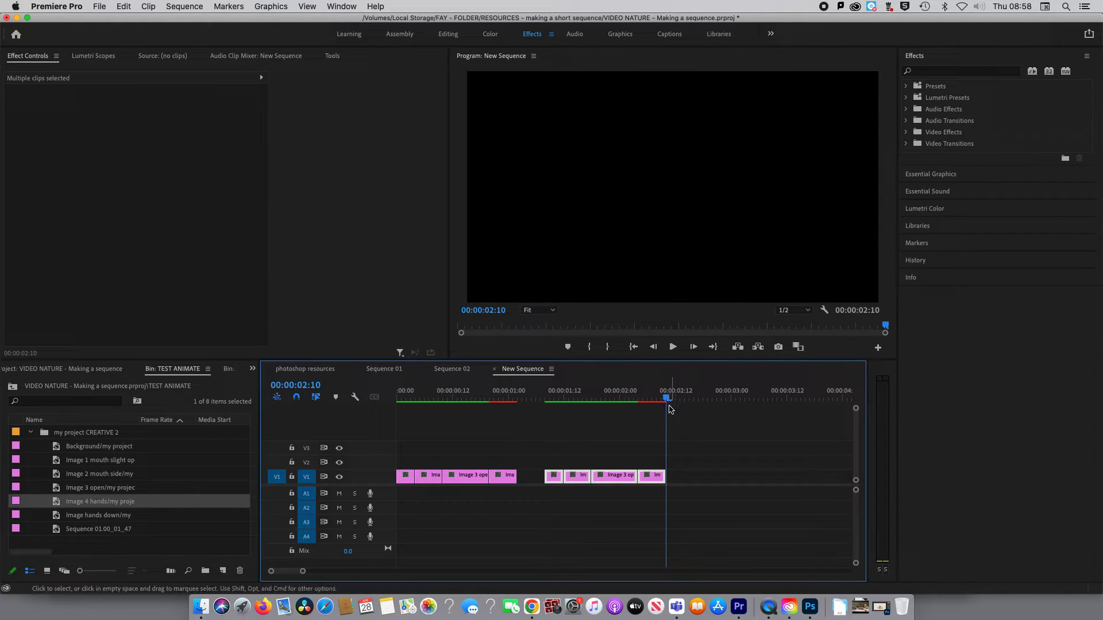
{"action": "key", "text": "super+v"}
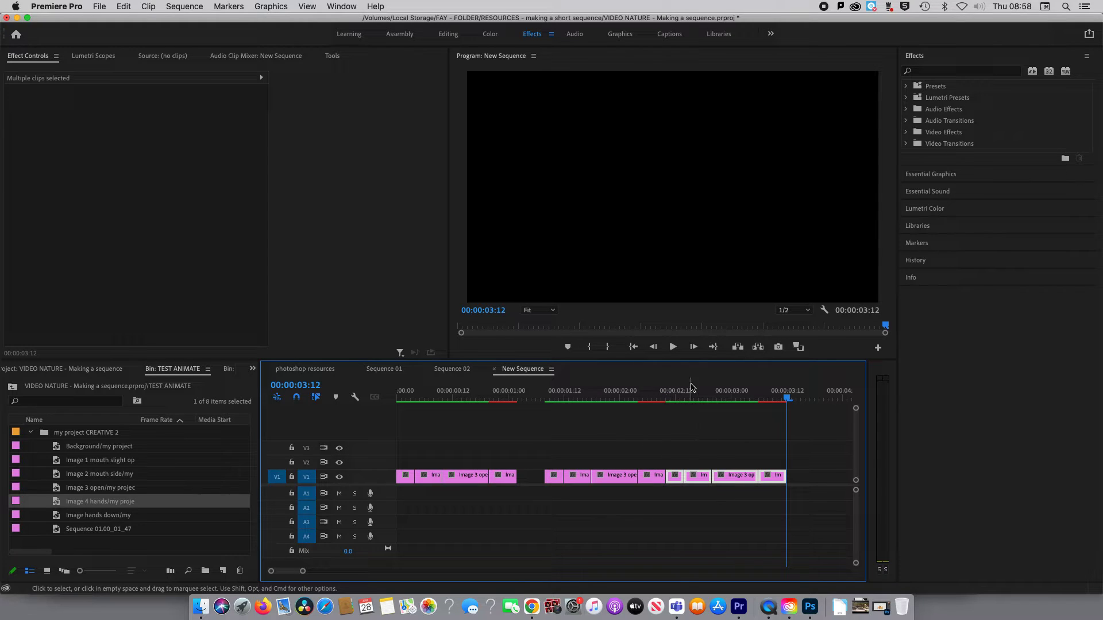
{"action": "left_click", "coordinate": [661, 395]}
{"action": "left_click", "coordinate": [529, 477]}
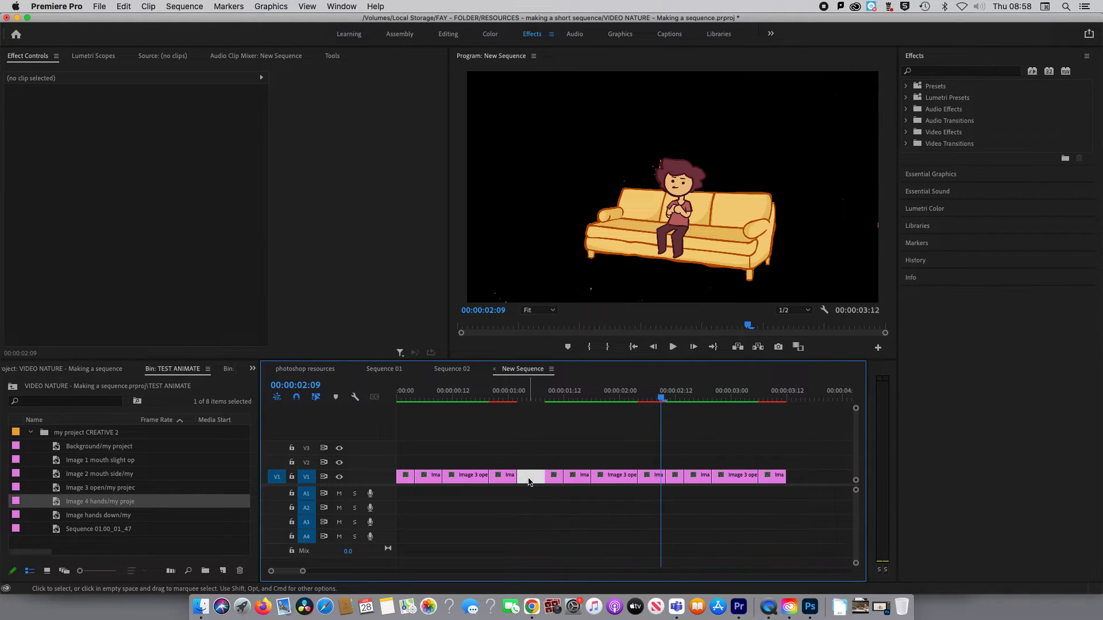
{"action": "key", "text": "Delete"}
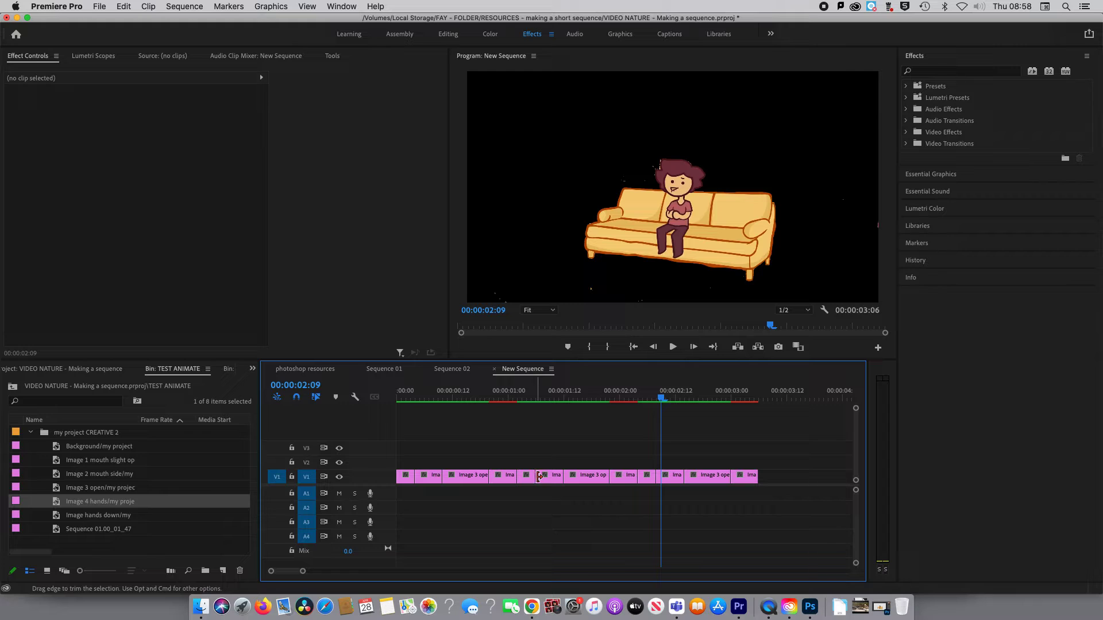
Shorten the second copy of the Image 2 clip to about 3 frames and close the resulting gap on V1.
{"action": "left_click_drag", "start_coordinate": [562, 477], "coordinate": [605, 480]}
{"action": "left_click", "coordinate": [630, 480]}
{"action": "key", "text": "Delete"}
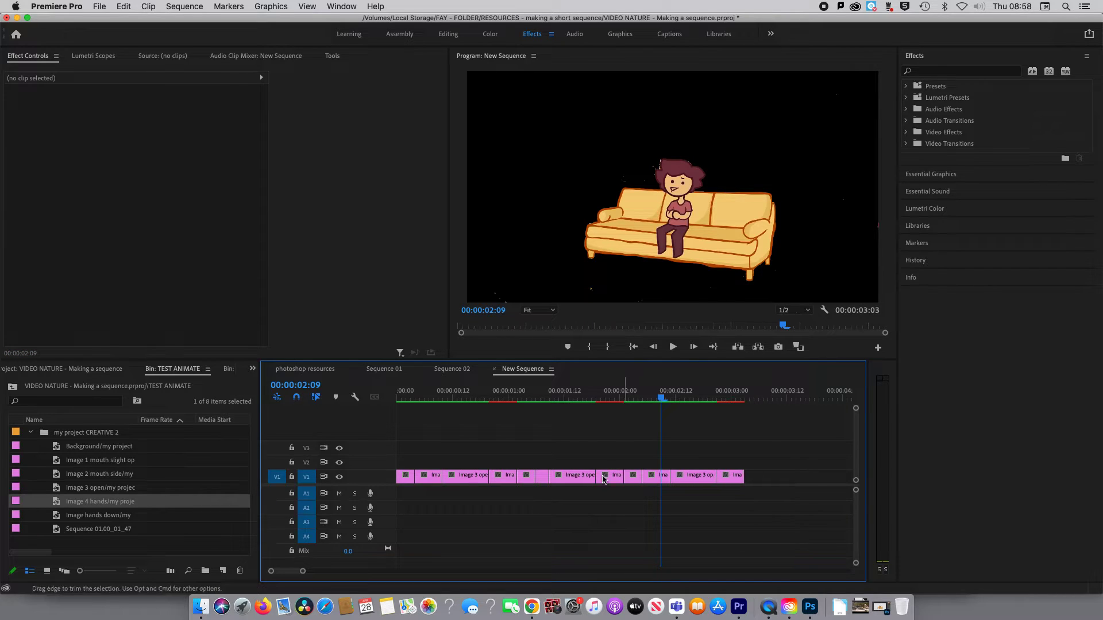
Render the previews for the extended sequence and return the playhead to the first frames.
{"action": "key", "text": "Home"}
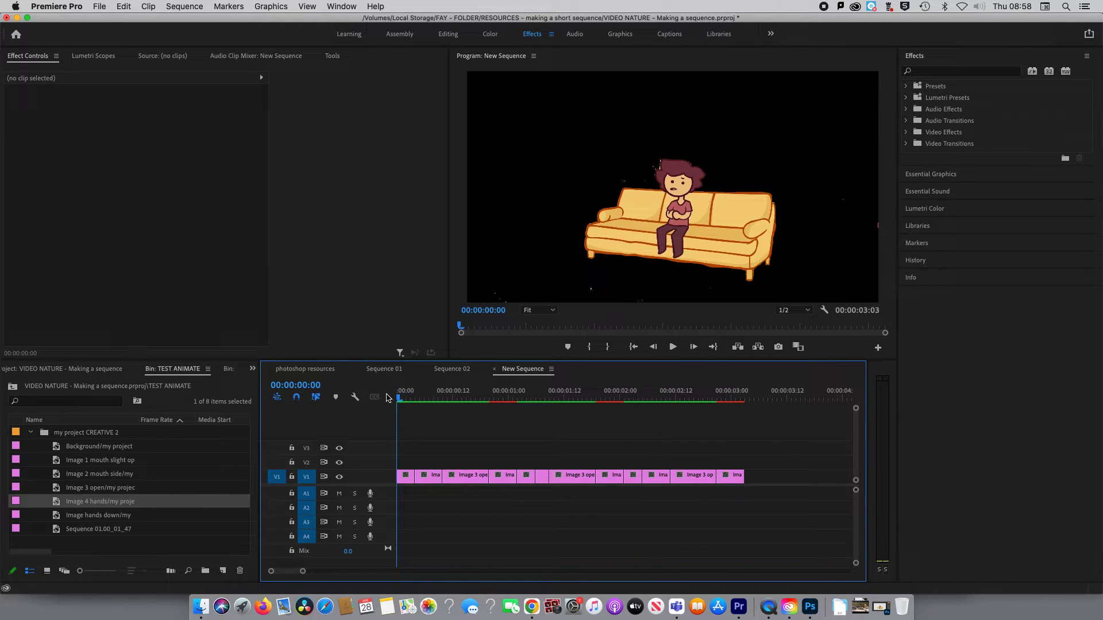
{"action": "left_click", "coordinate": [192, 7]}
{"action": "left_click", "coordinate": [198, 38]}
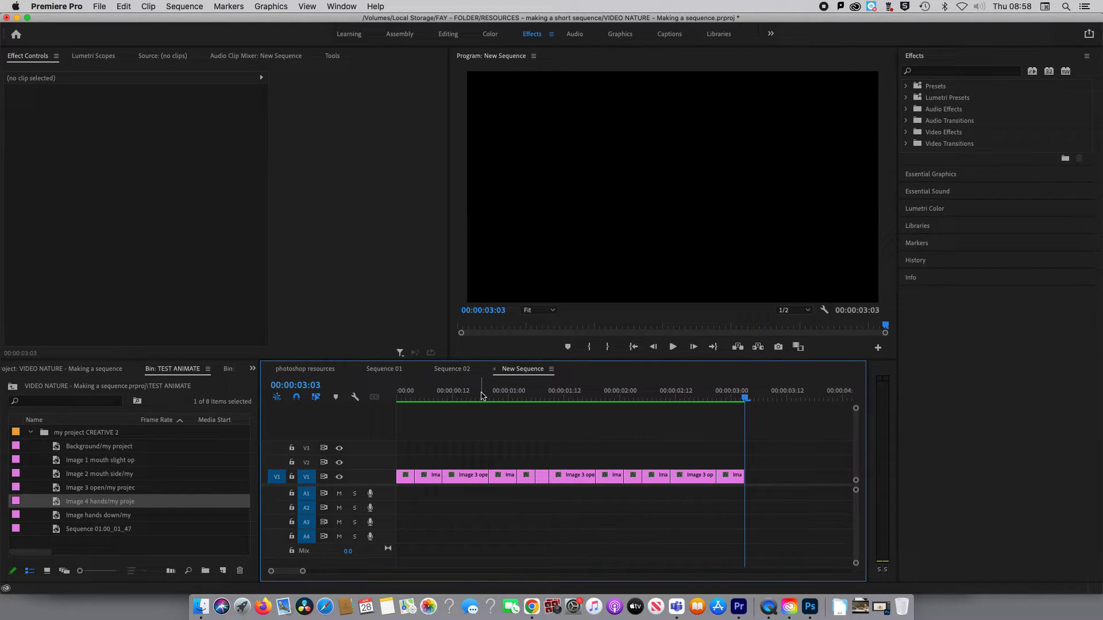
{"action": "left_click", "coordinate": [482, 395]}
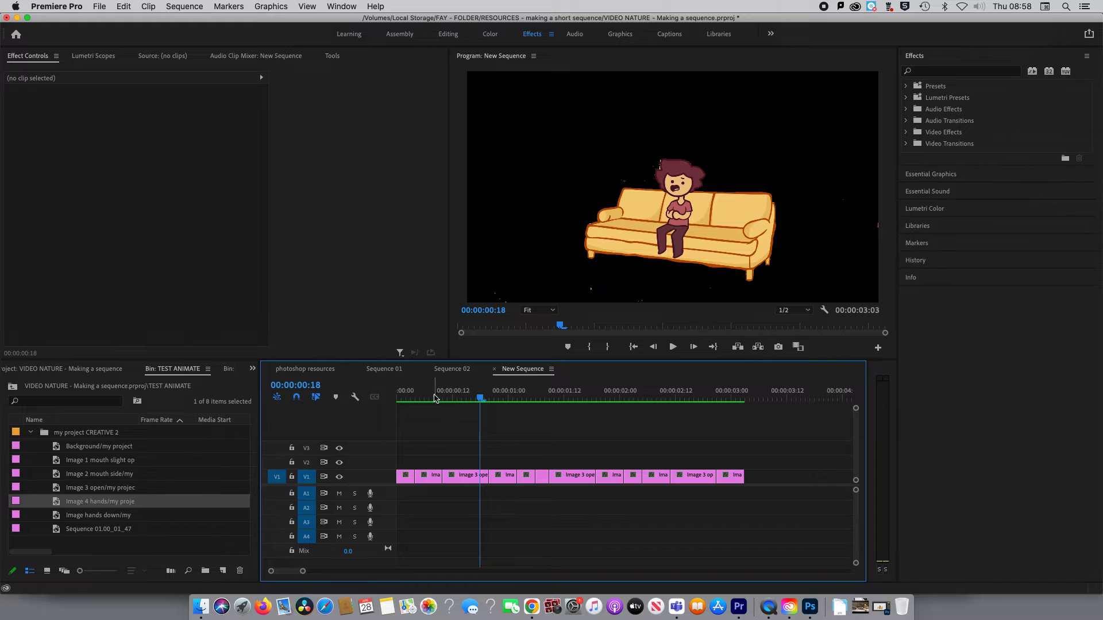
{"action": "left_click", "coordinate": [399, 396]}
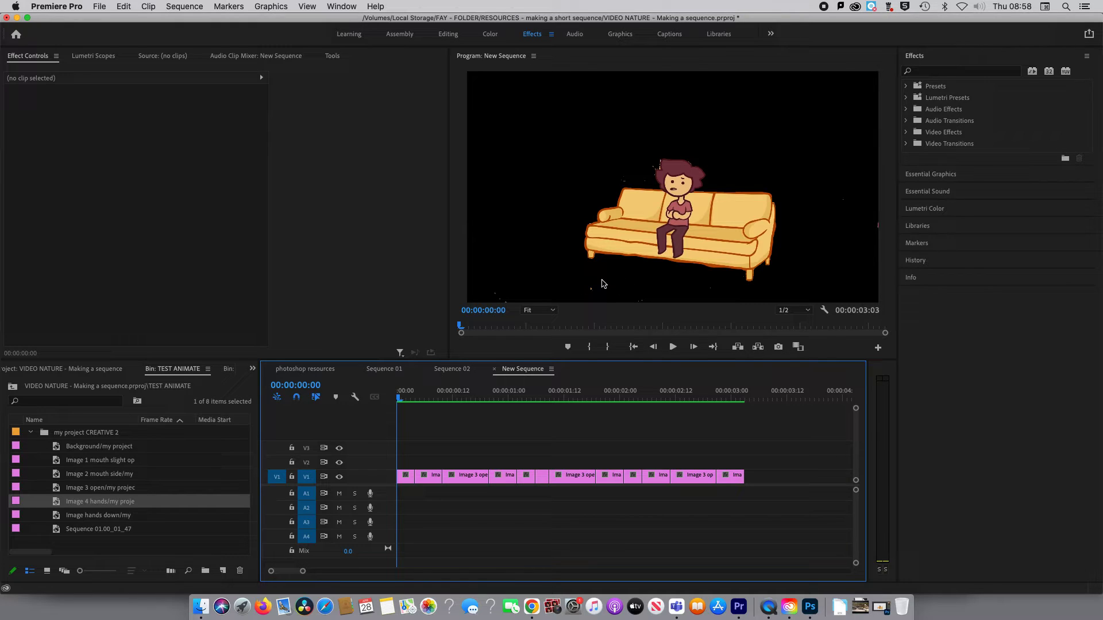
{"action": "key", "text": "Right"}
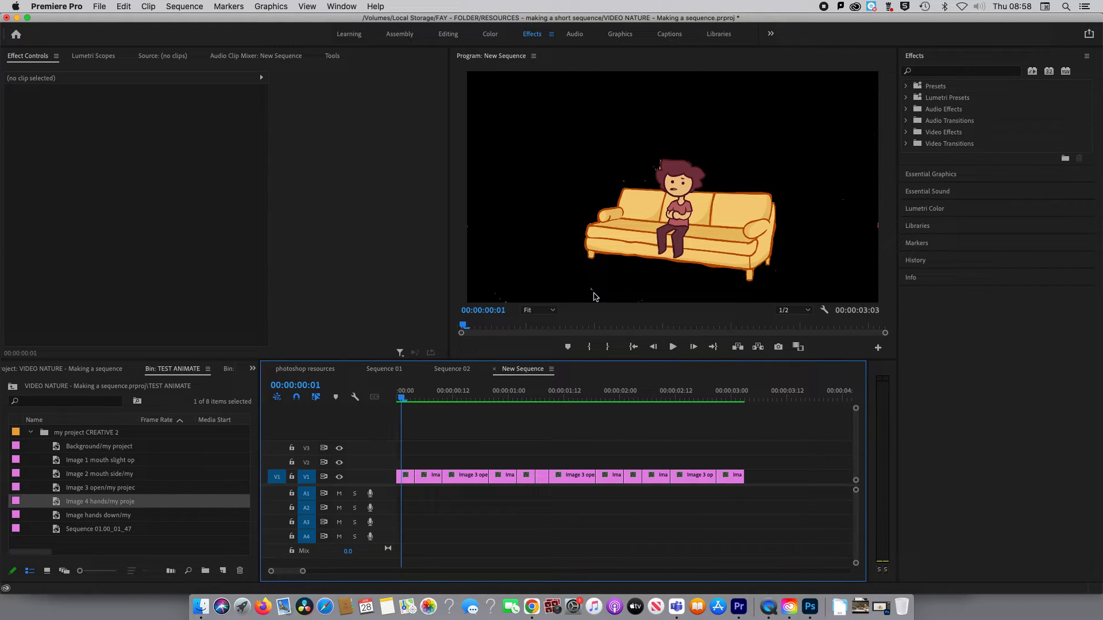
Import the pic 1 morning.jpeg image from the resources folder into the TEST ANIMATE bin.
{"action": "left_click", "coordinate": [100, 6]}
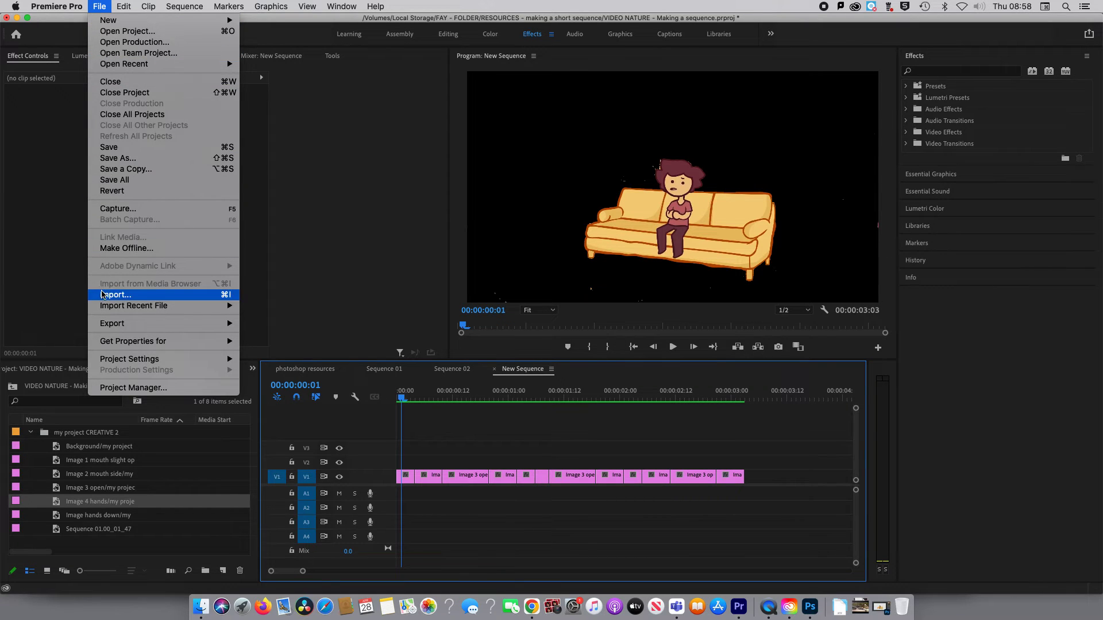
{"action": "left_click", "coordinate": [104, 296]}
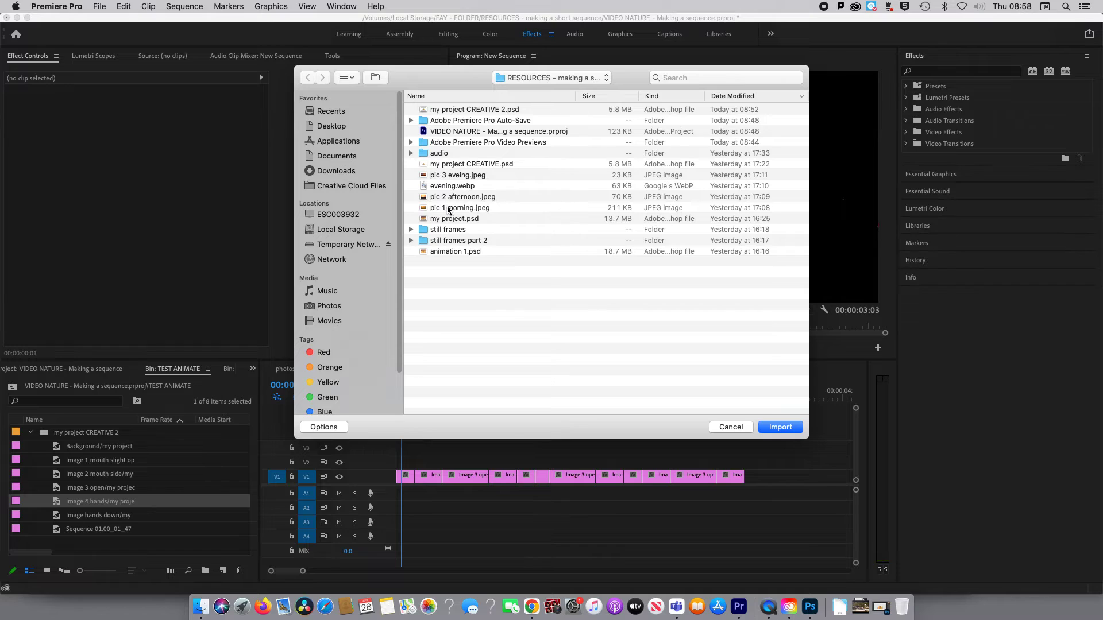
{"action": "left_click", "coordinate": [448, 210]}
{"action": "left_click", "coordinate": [780, 428]}
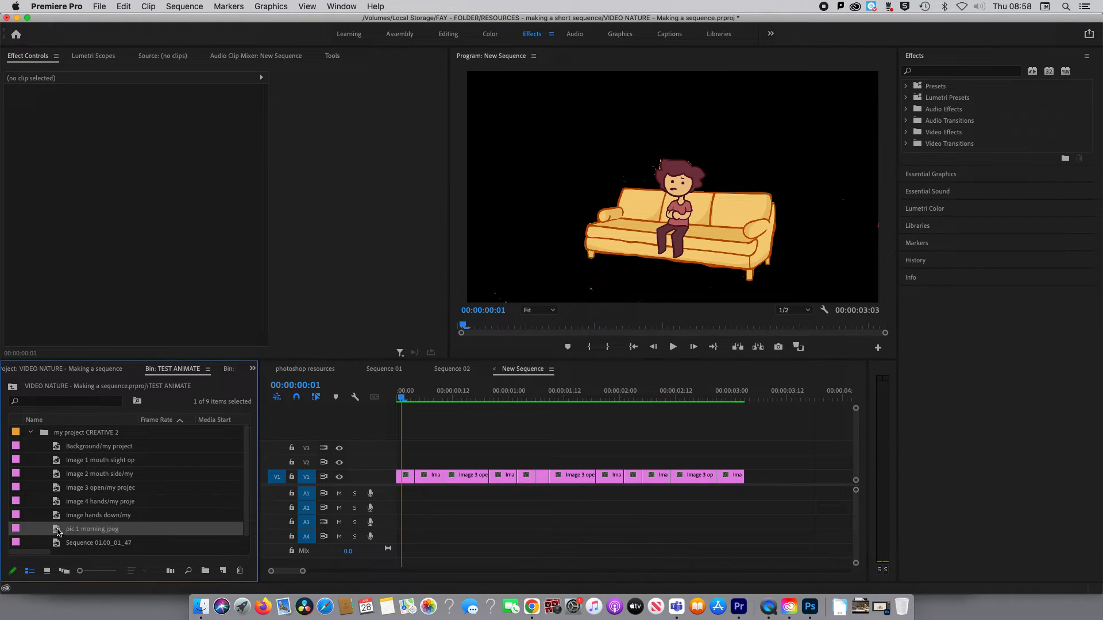
Place pic 1 morning.jpeg on V2 from the start of the sequence and move all character clips above it to V3.
{"action": "left_click_drag", "start_coordinate": [64, 530], "coordinate": [400, 465]}
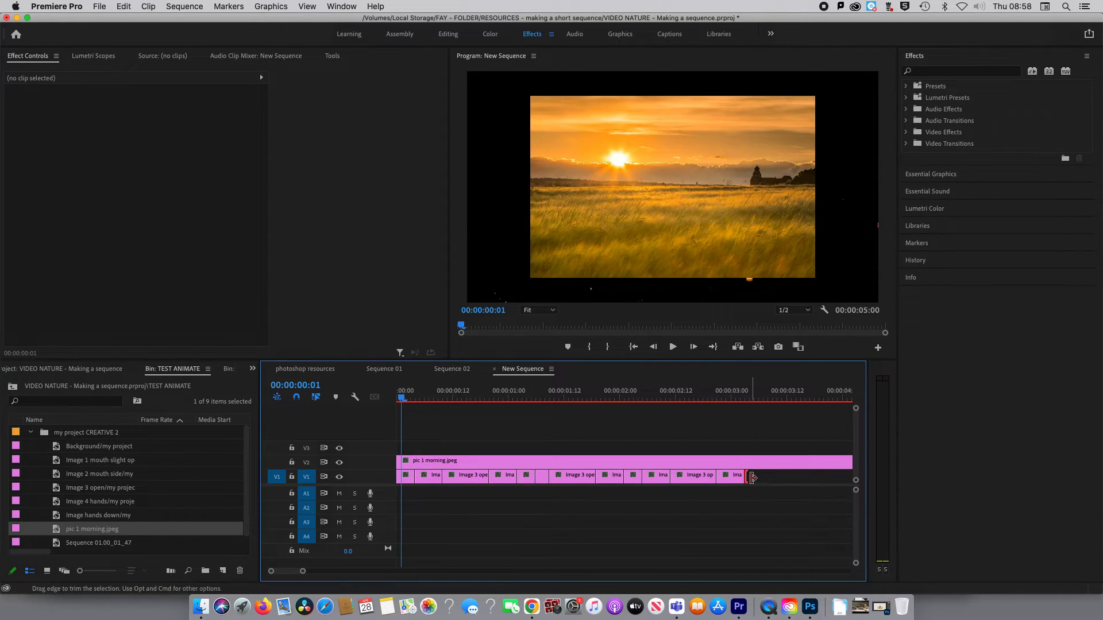
{"action": "left_click_drag", "start_coordinate": [744, 477], "coordinate": [410, 454]}
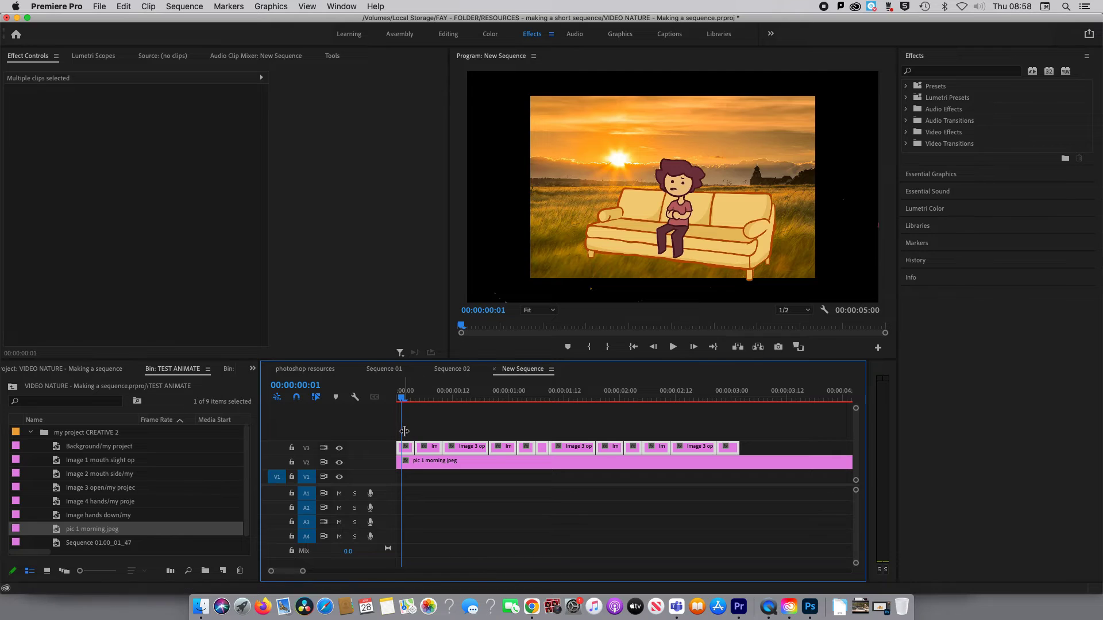
Scale the pic 1 morning.jpeg clip to 159 so it fills the frame and set its vertical position to 477.
{"action": "left_click", "coordinate": [411, 468]}
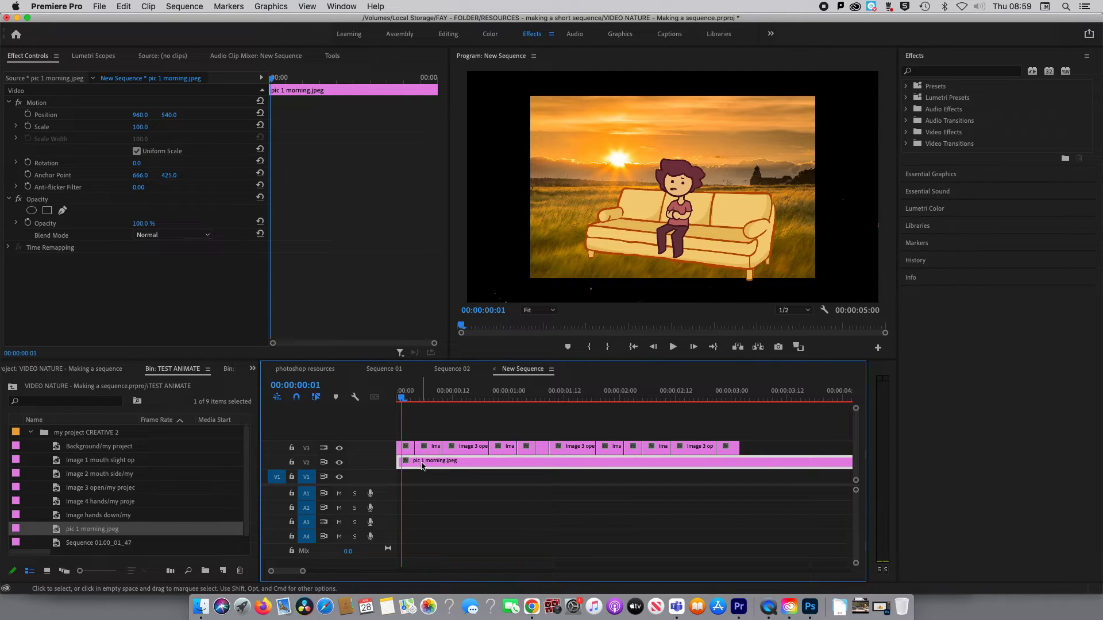
{"action": "right_click", "coordinate": [421, 466]}
{"action": "key", "text": "Escape"}
{"action": "left_click_drag", "start_coordinate": [140, 127], "coordinate": [174, 127]}
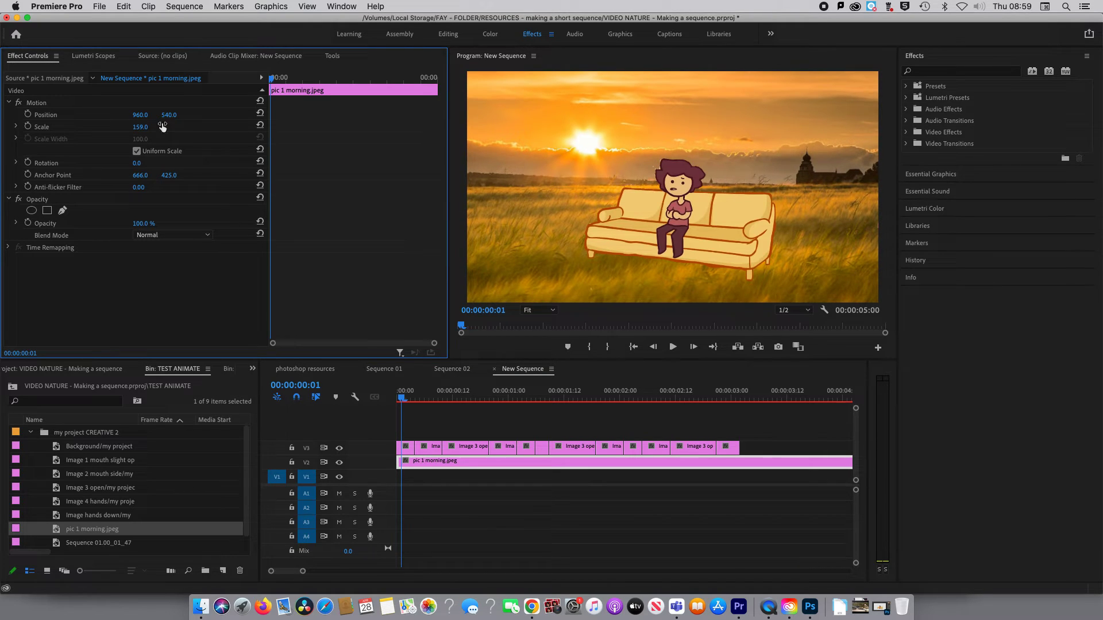
{"action": "left_click_drag", "start_coordinate": [169, 115], "coordinate": [132, 115]}
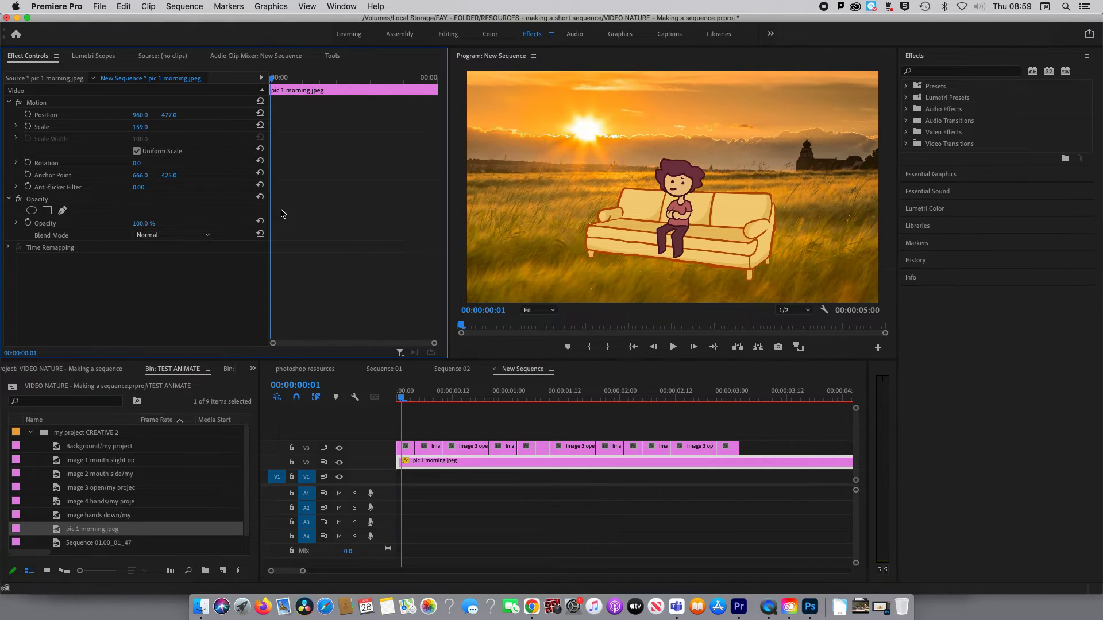
Play the sequence from the start to check the talking character against the morning background.
{"action": "left_click", "coordinate": [399, 398]}
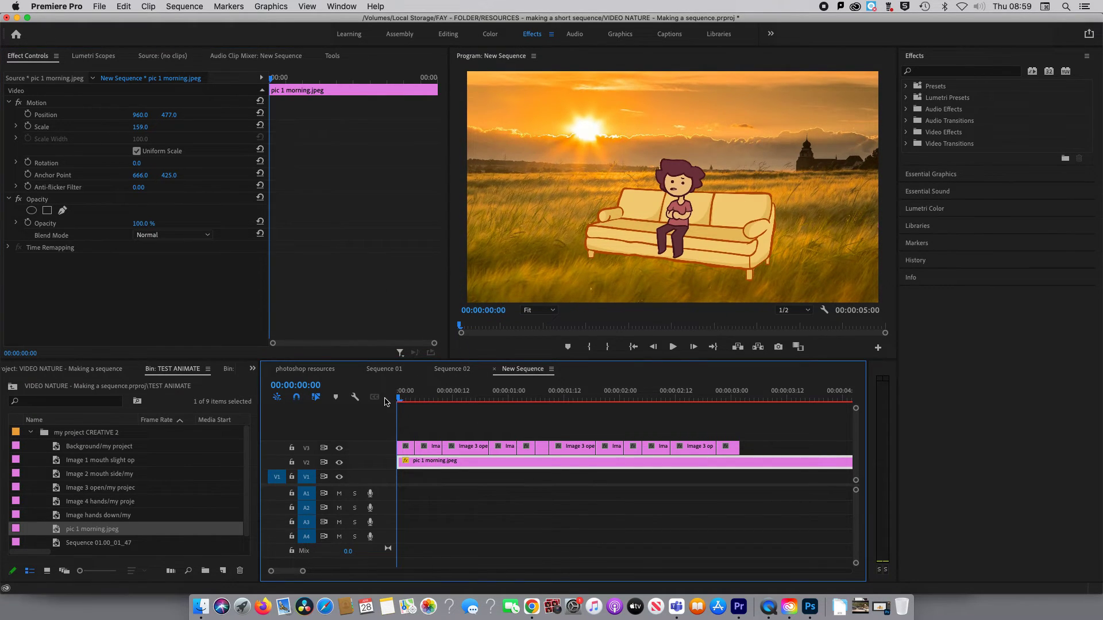
{"action": "key", "text": "space"}
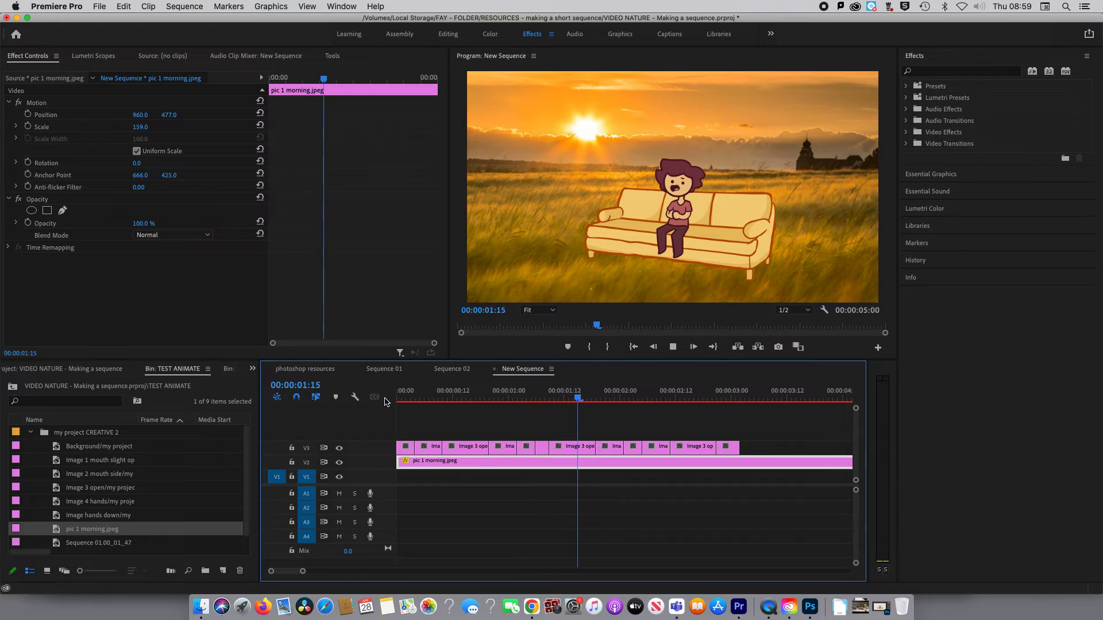
{"action": "key", "text": "space"}
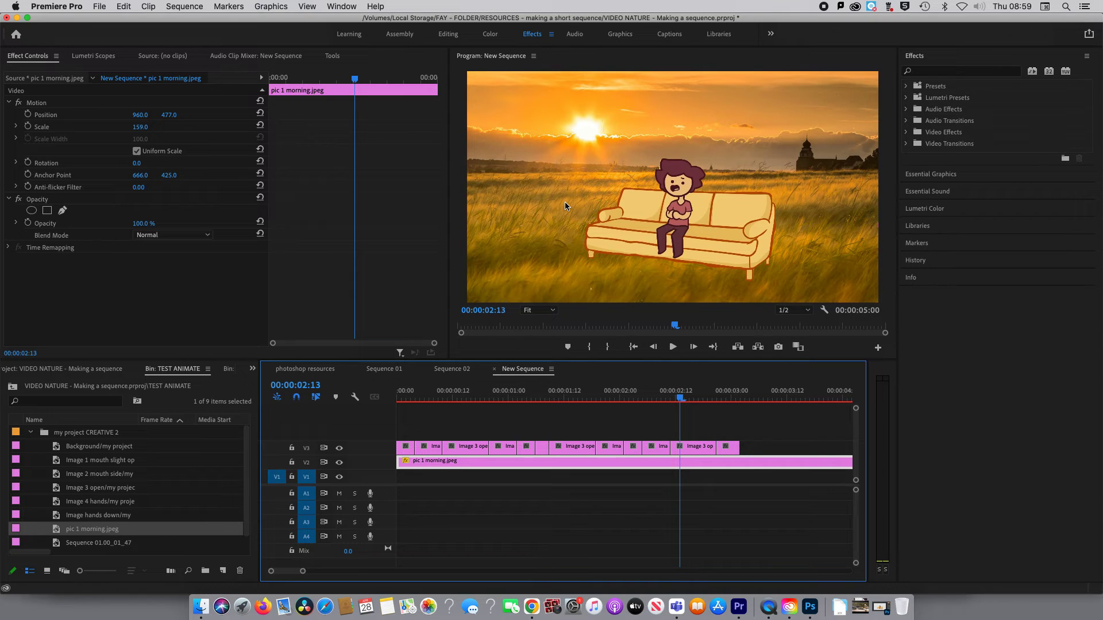
{"action": "left_click", "coordinate": [498, 394]}
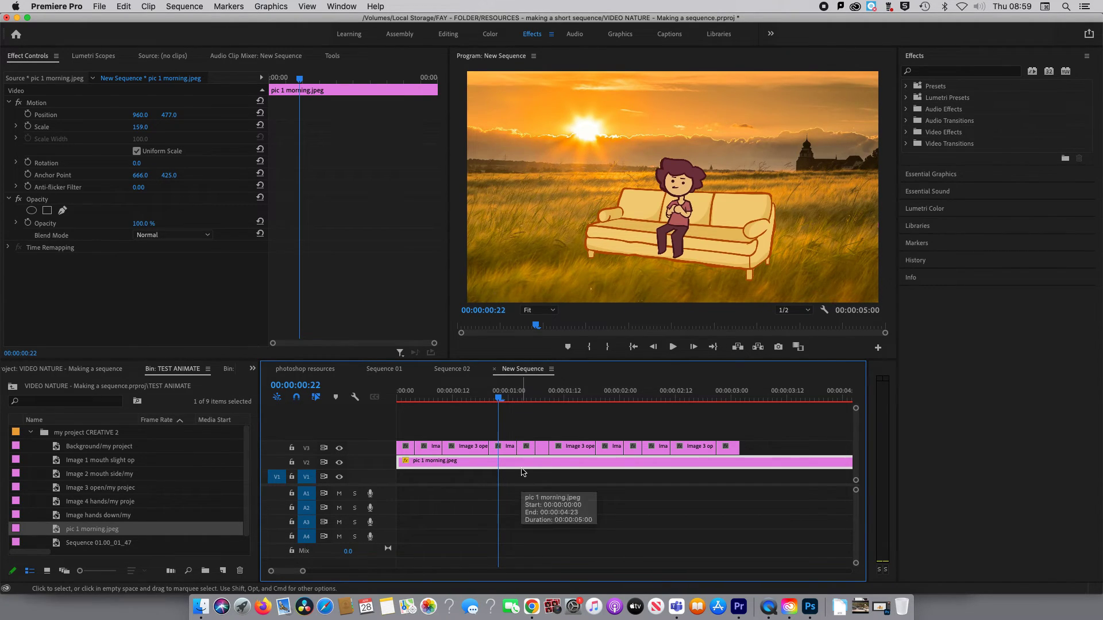
{"action": "left_click", "coordinate": [396, 397]}
{"action": "key", "text": "space"}
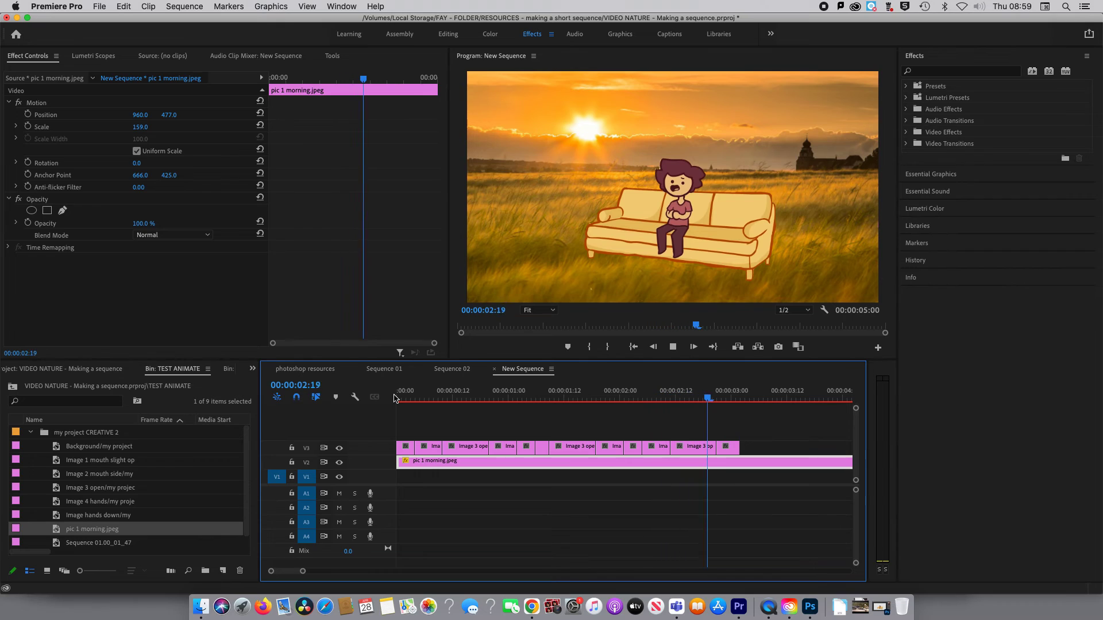
{"action": "key", "text": "space"}
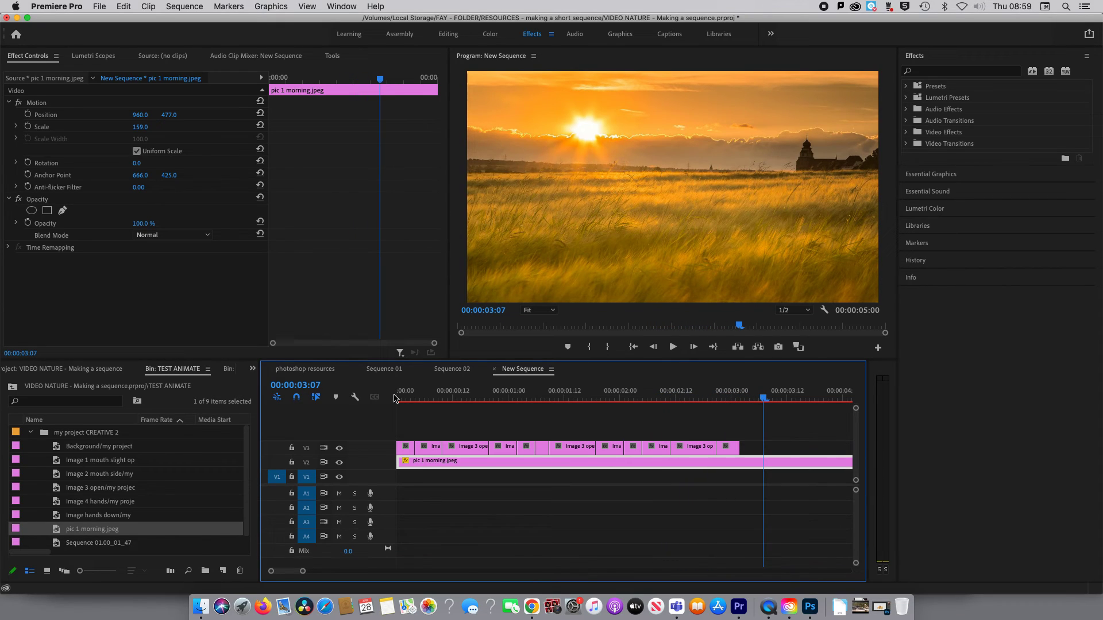
Open Sequence 02 and play it from the start to review the finished example with changing backgrounds and audio.
{"action": "left_click", "coordinate": [451, 369]}
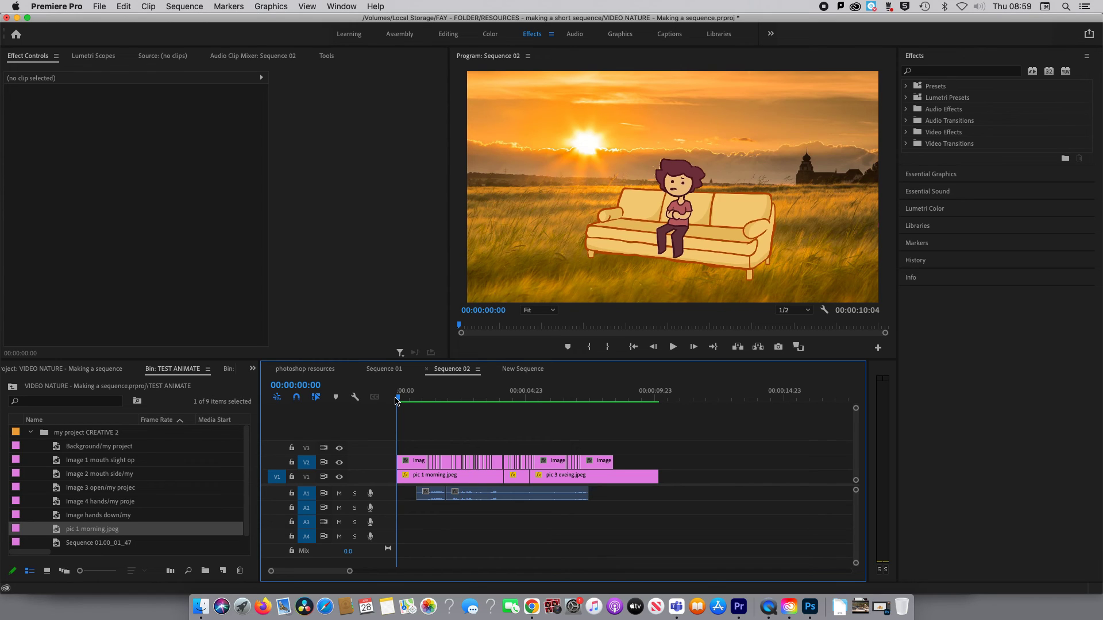
{"action": "key", "text": "space"}
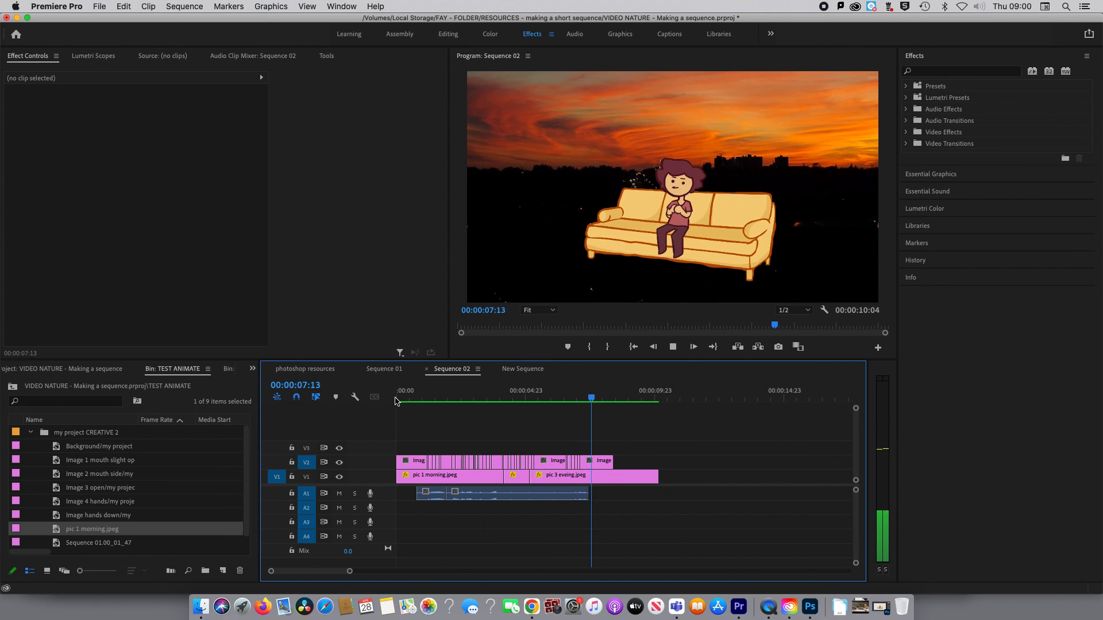
{"action": "key", "text": "space"}
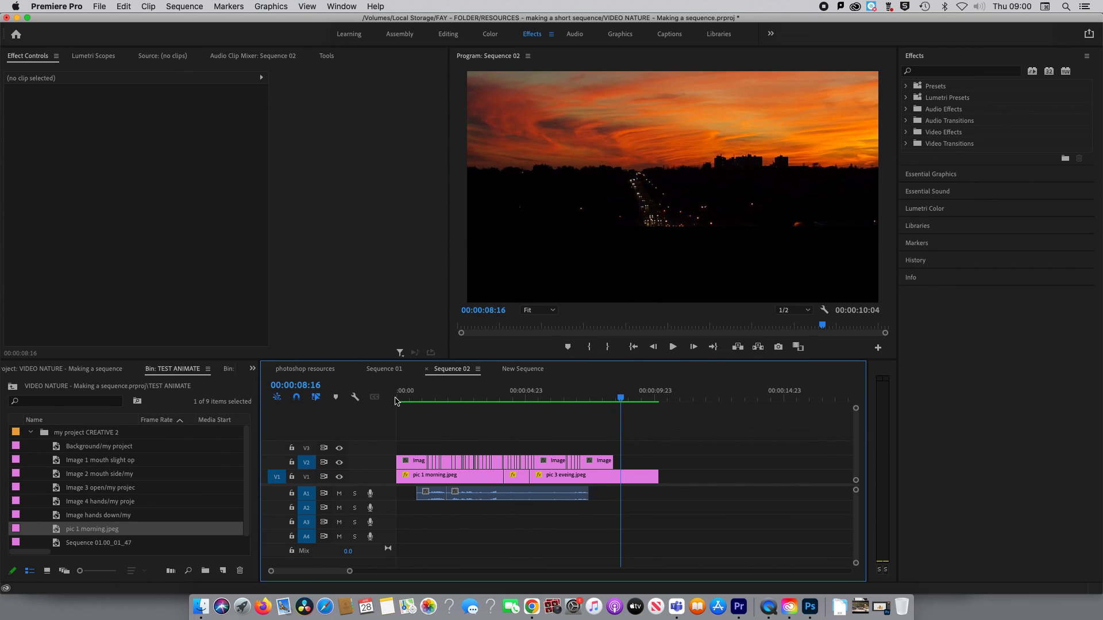